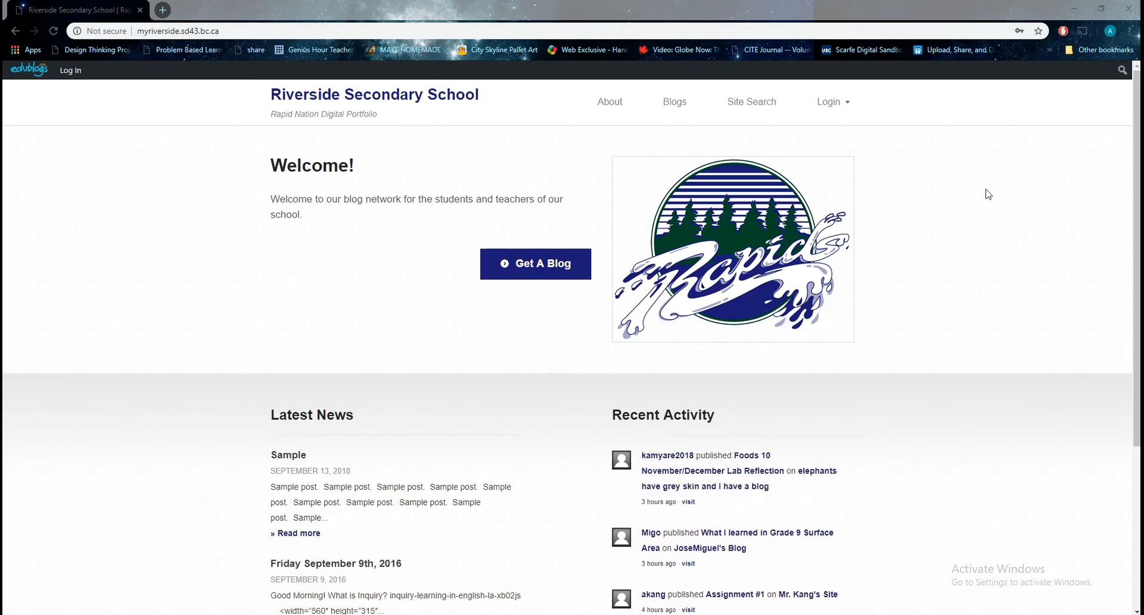
Log in to the Riverside Secondary School blog network with the saved credentials and open the dashboard of the account's first site.
left_click(833, 106)
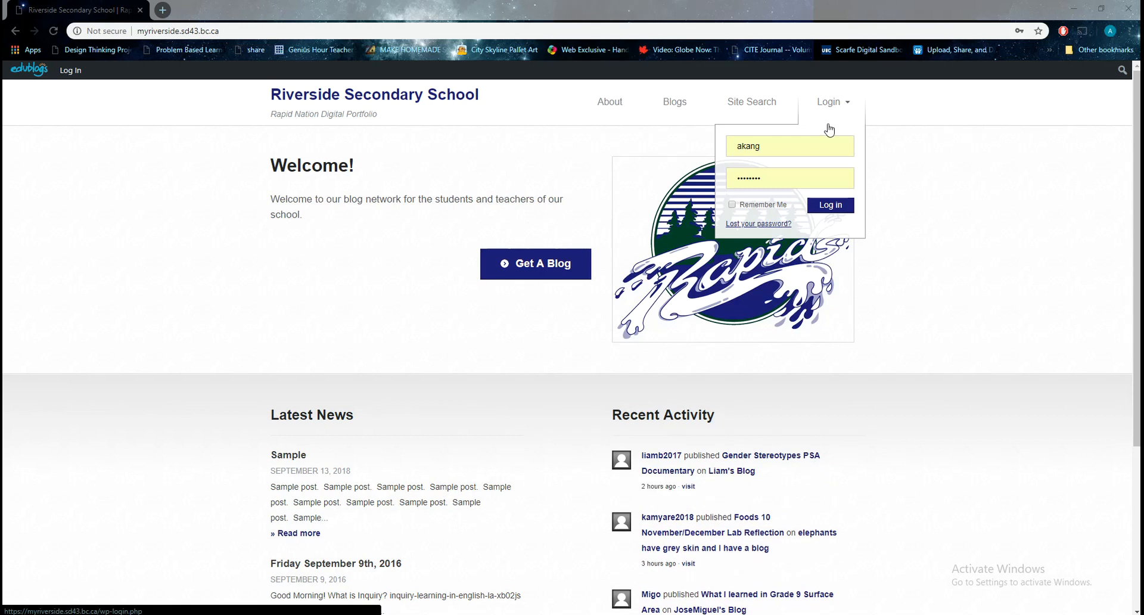
left_click(839, 207)
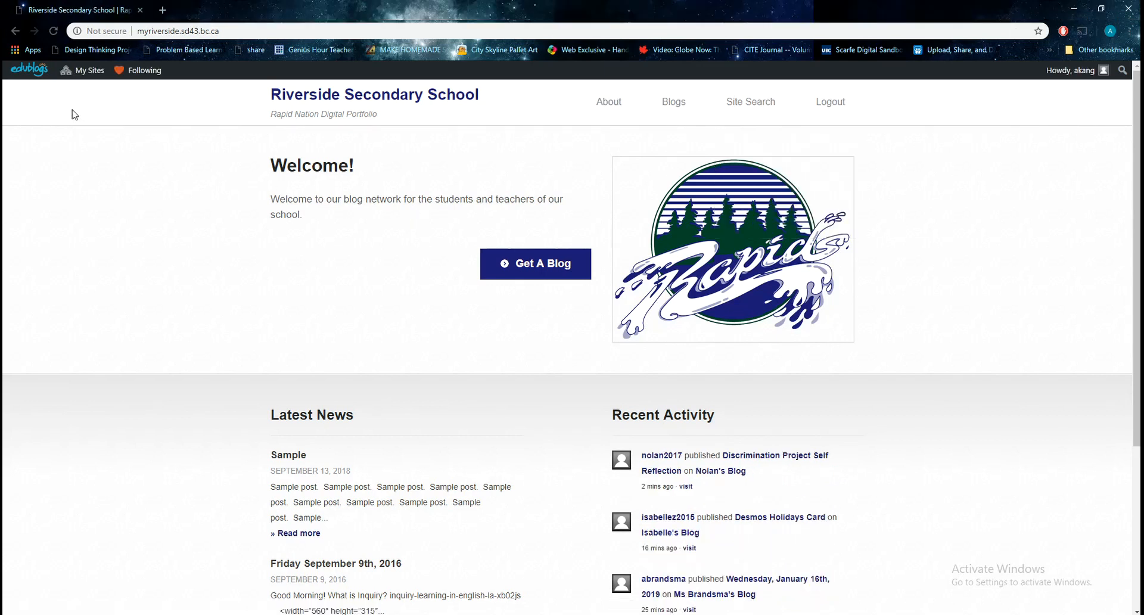
mouse_move(82, 75)
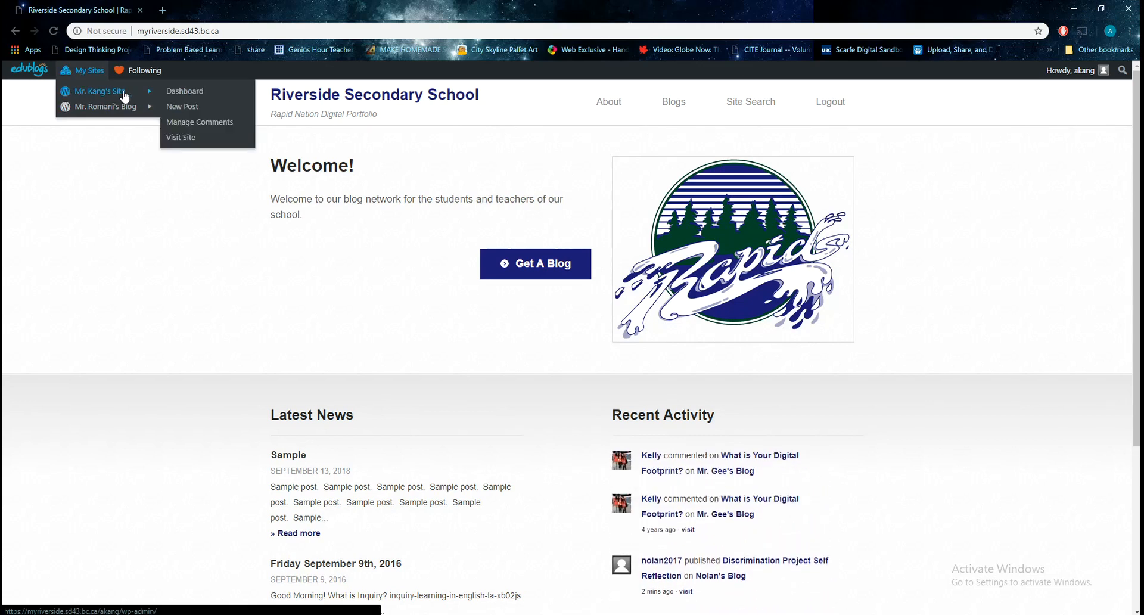
left_click(174, 92)
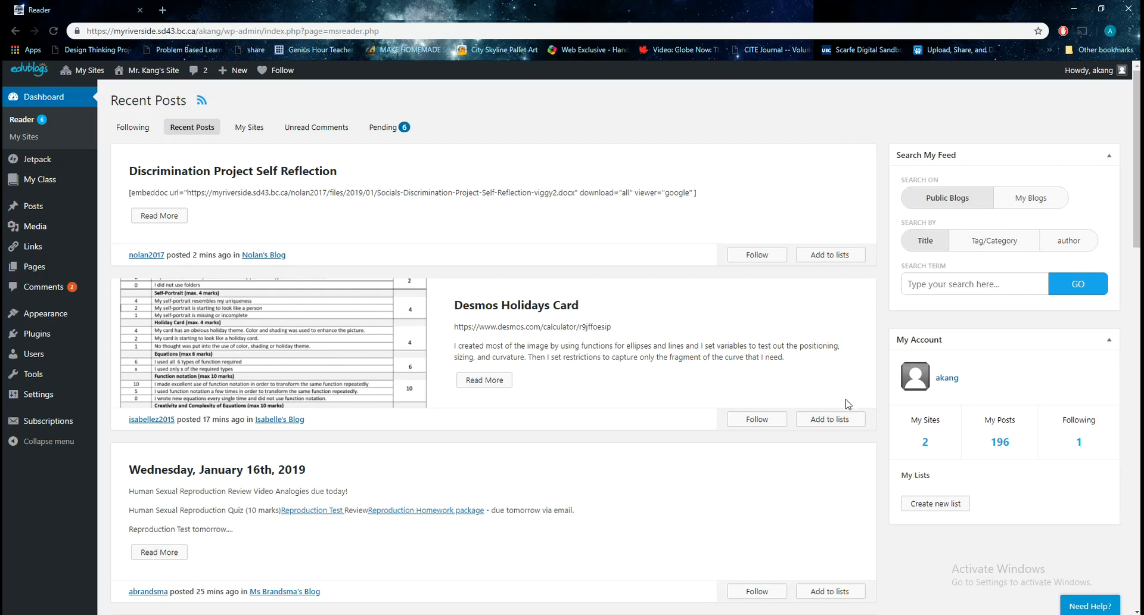
Look through the recent posts from other blogs in the dashboard reader.
scroll(768, 390, "down", 9)
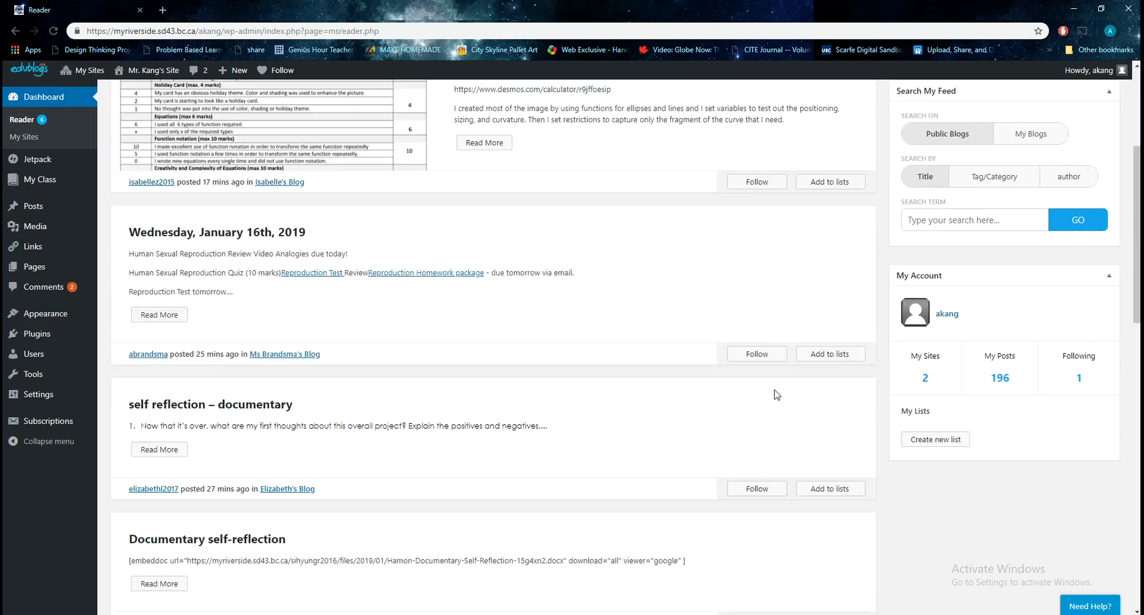
scroll(436, 468, "up", 4)
scroll(437, 468, "up", 3)
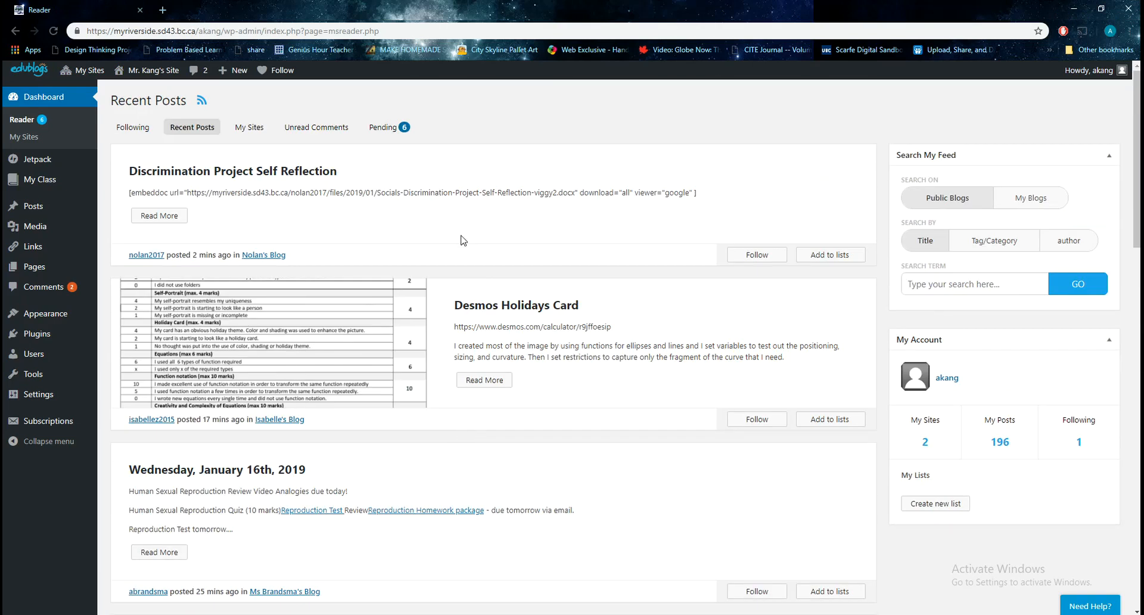
scroll(483, 270, "down", 14)
scroll(505, 351, "down", 1)
scroll(517, 334, "up", 13)
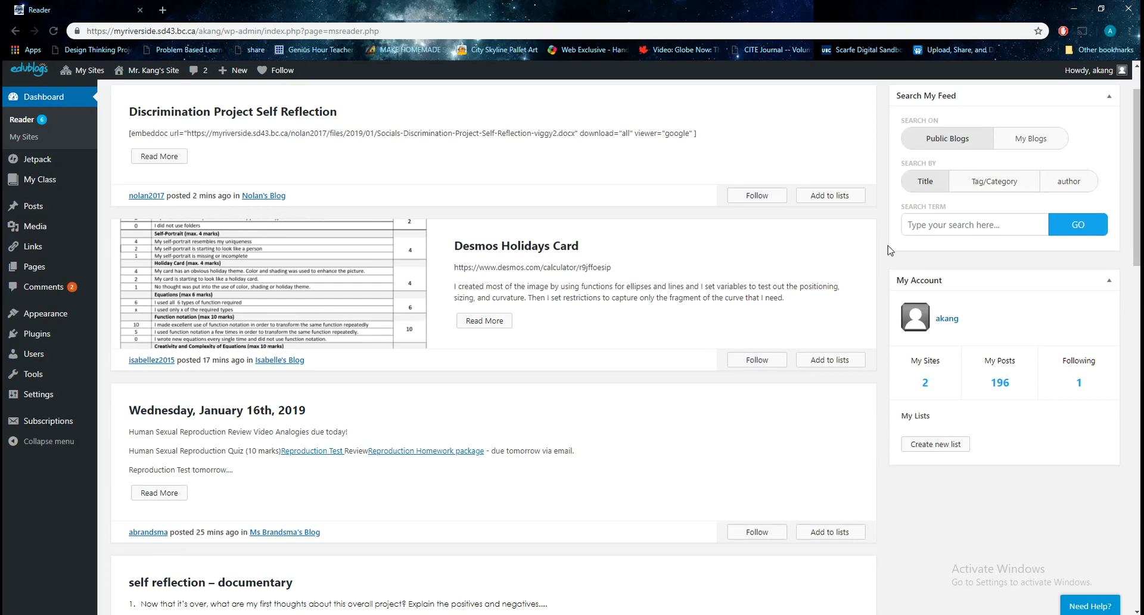
Add a post category named New Class with no parent category.
mouse_move(36, 185)
mouse_move(20, 212)
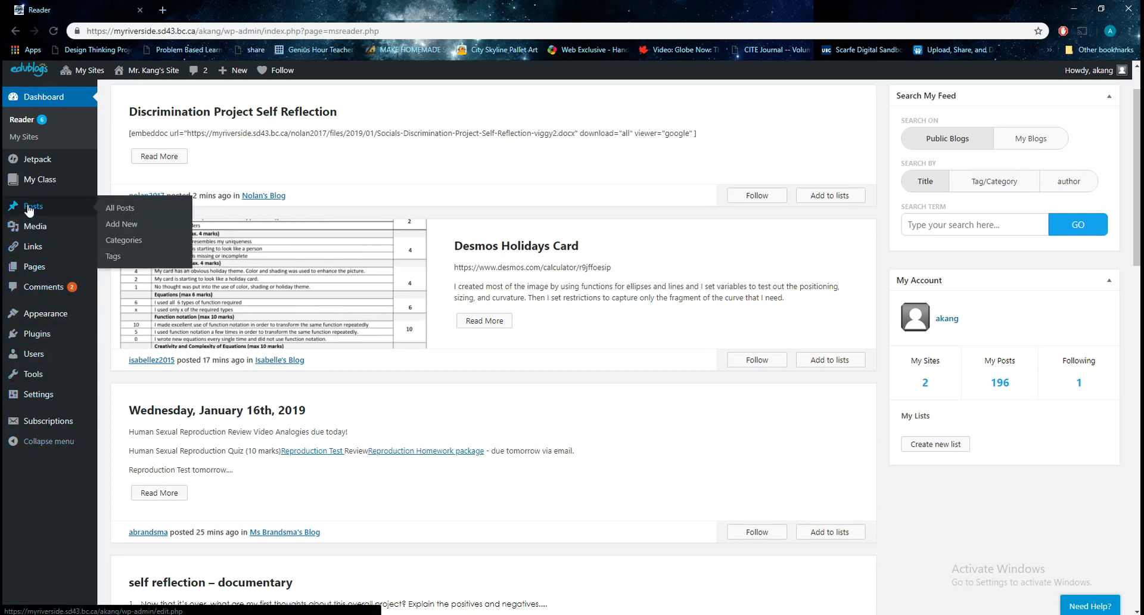
left_click(130, 245)
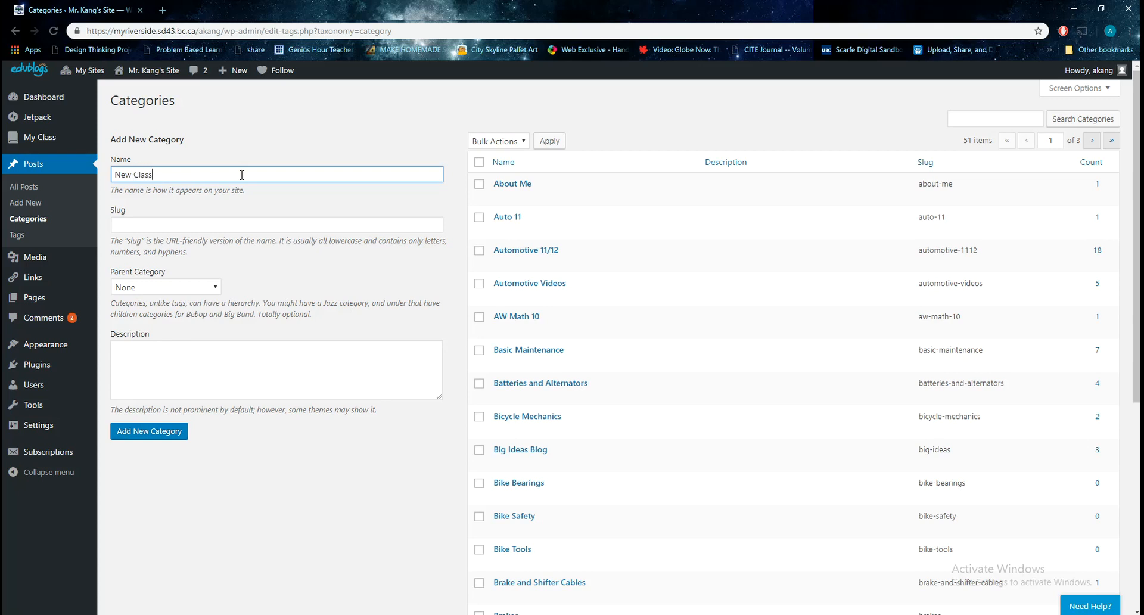
left_click(166, 439)
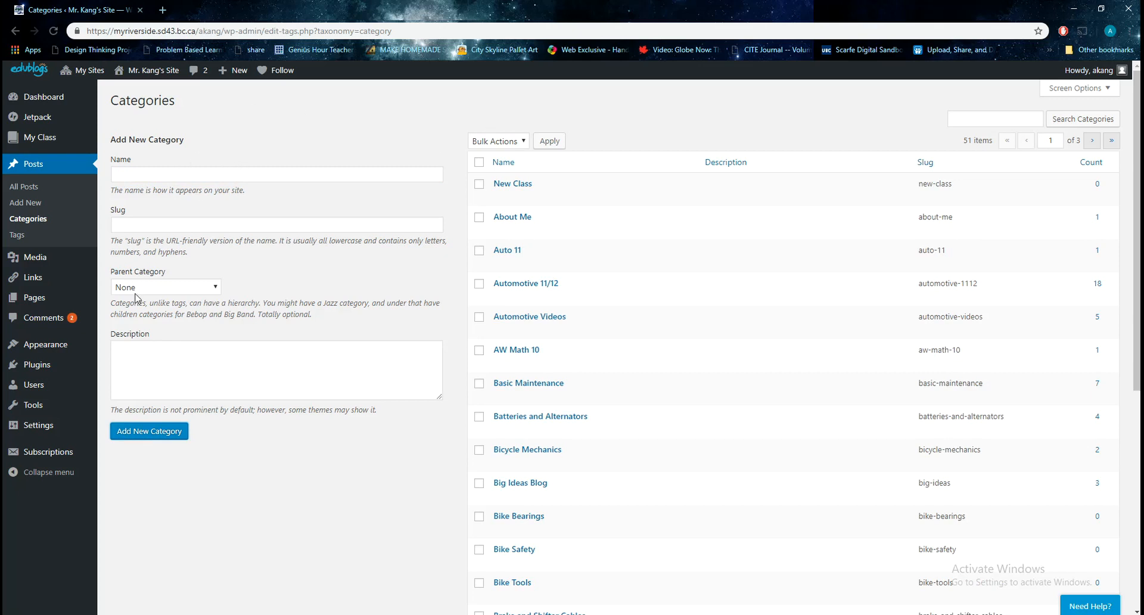
Open the site's menu editor and examine the order and nesting of the items in Menu 1.
mouse_move(62, 353)
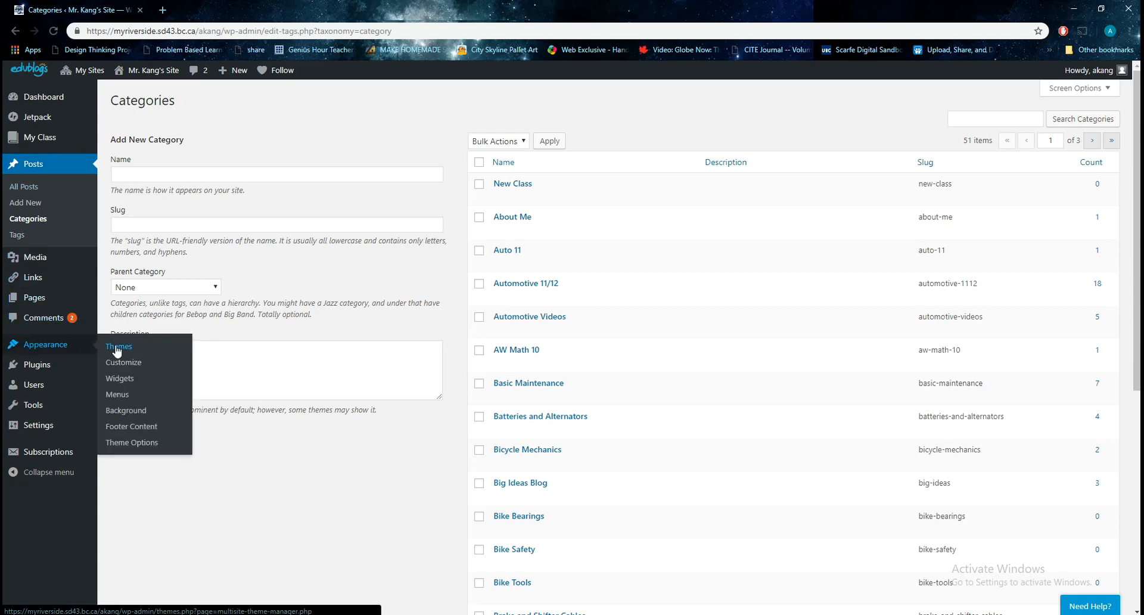
left_click(124, 398)
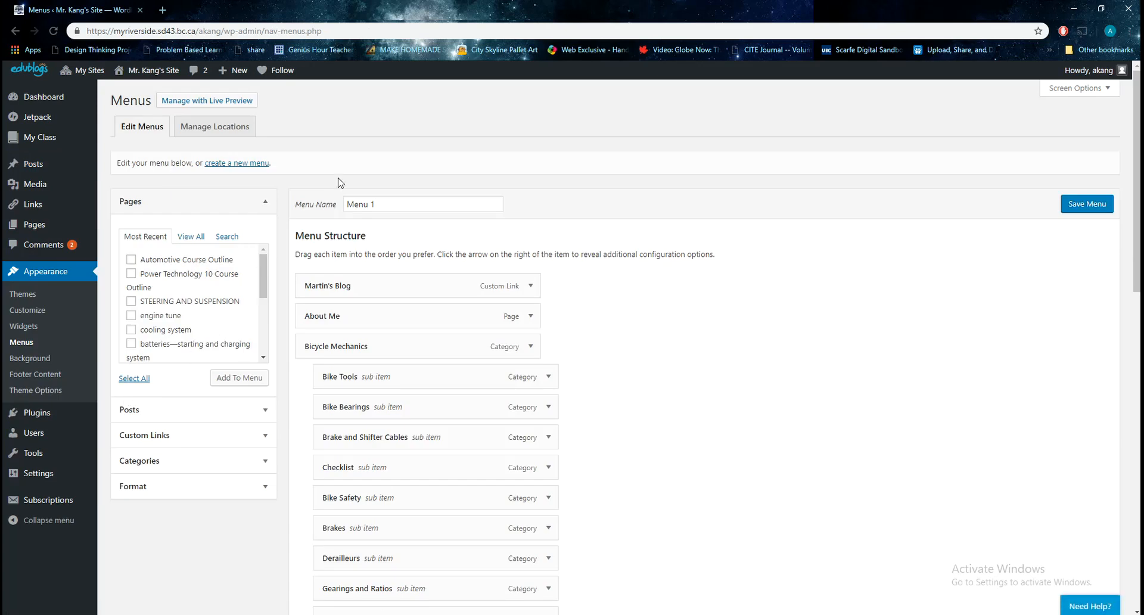
scroll(692, 286, "down", 7)
scroll(720, 370, "down", 7)
scroll(288, 444, "up", 8)
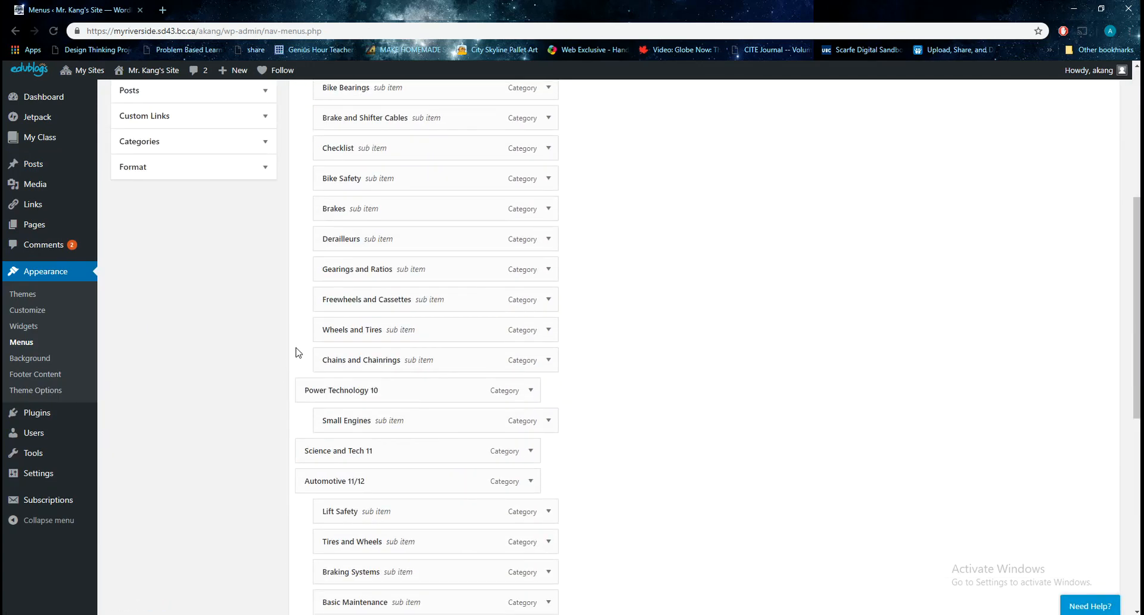
scroll(296, 355, "up", 4)
scroll(679, 297, "down", 2)
scroll(679, 297, "down", 10)
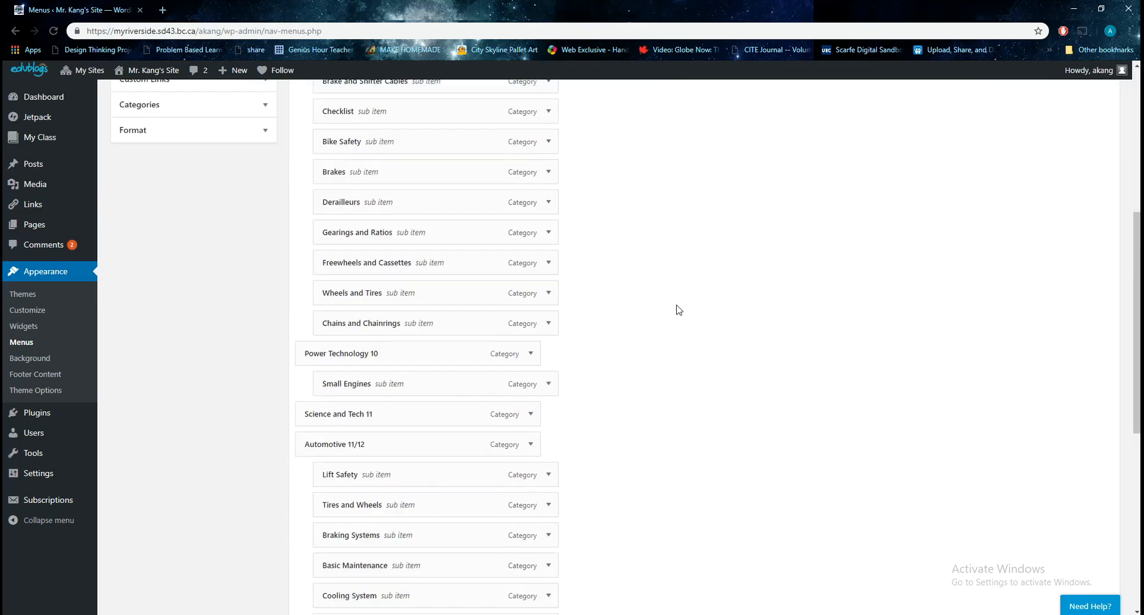
scroll(309, 380, "up", 12)
scroll(314, 354, "up", 1)
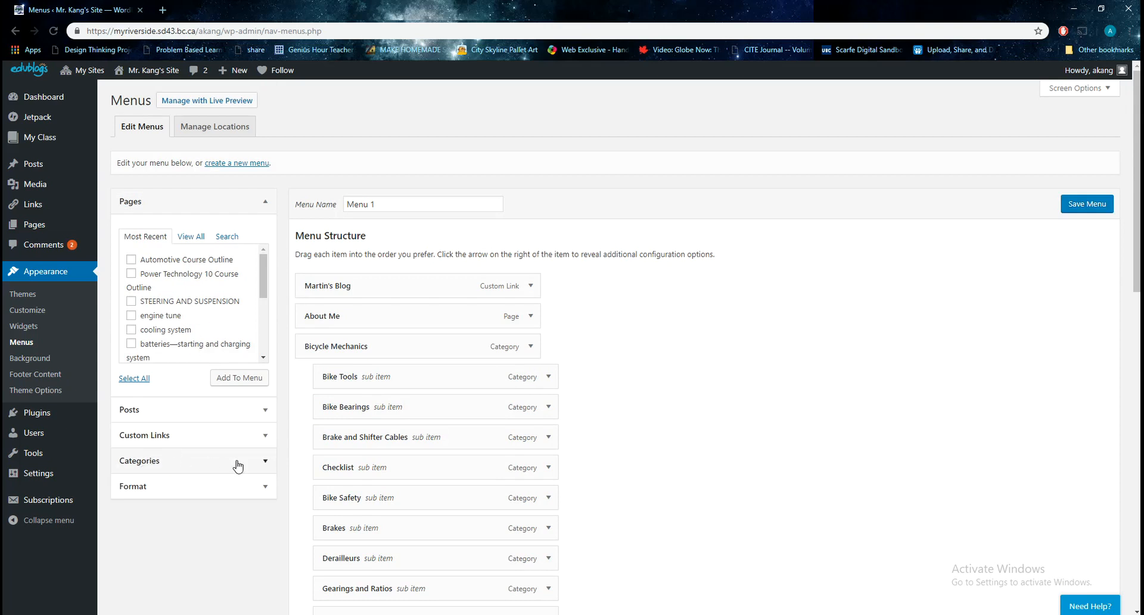
Find the New Class category among all categories and add it to Menu 1.
left_click(265, 462)
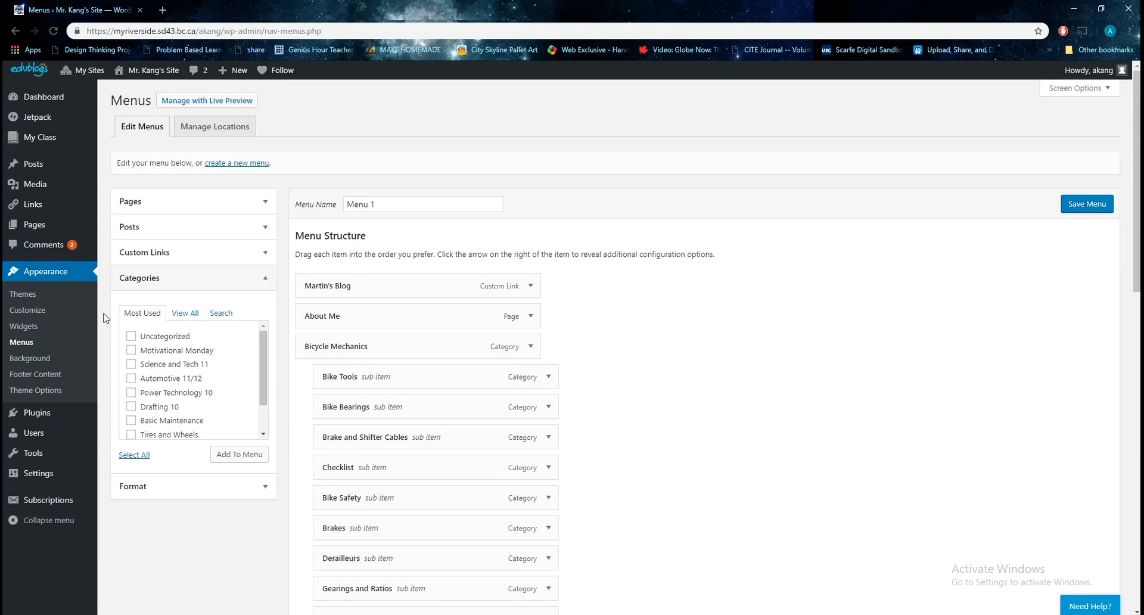
left_click(184, 314)
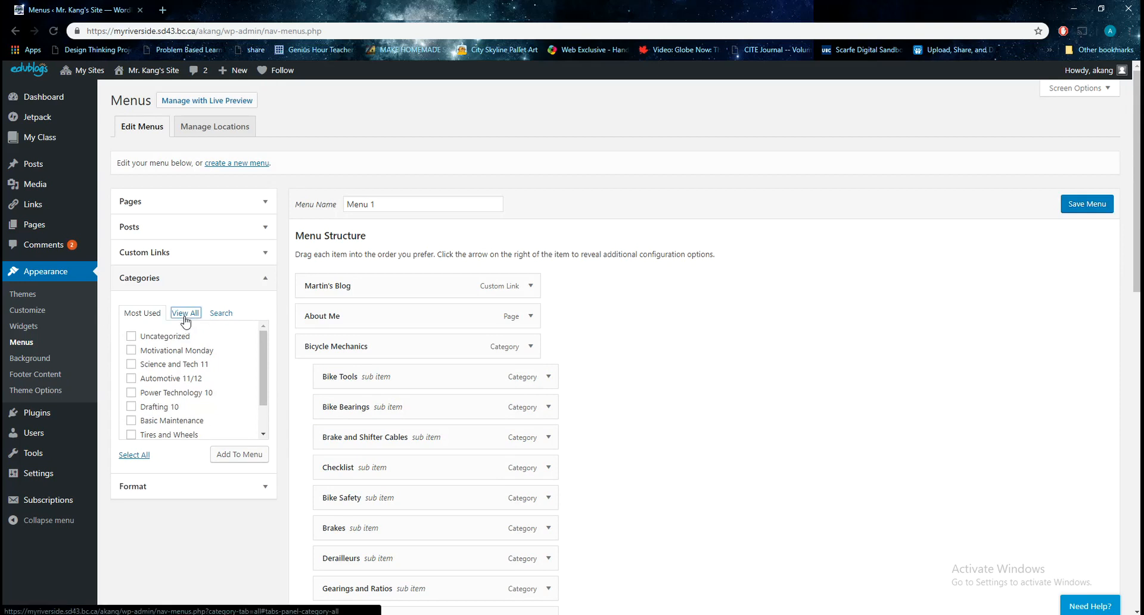
scroll(200, 358, "down", 5)
scroll(193, 363, "down", 3)
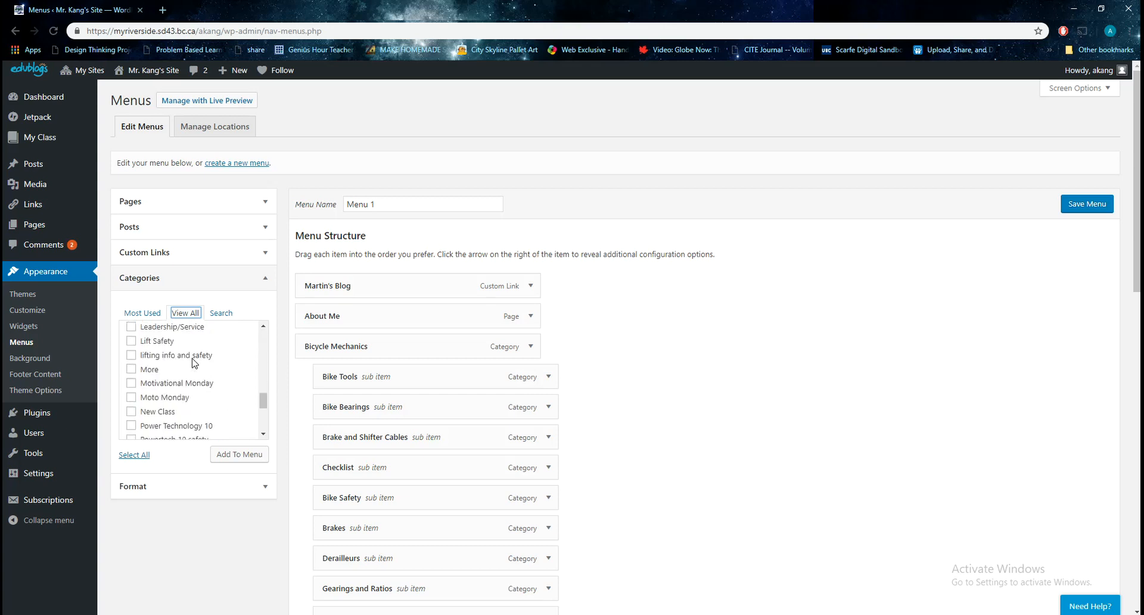
left_click(131, 411)
left_click(244, 455)
Keep New Class as the last top-level item of the menu structure, below Safety, and save Menu 1.
scroll(434, 428, "down", 10)
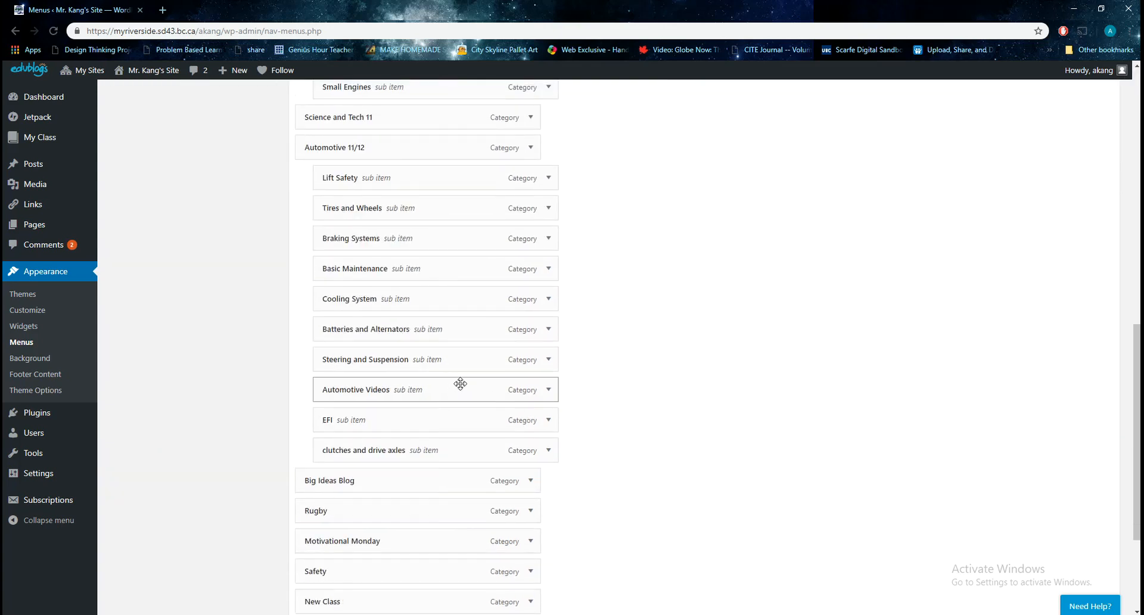
scroll(458, 385, "down", 3)
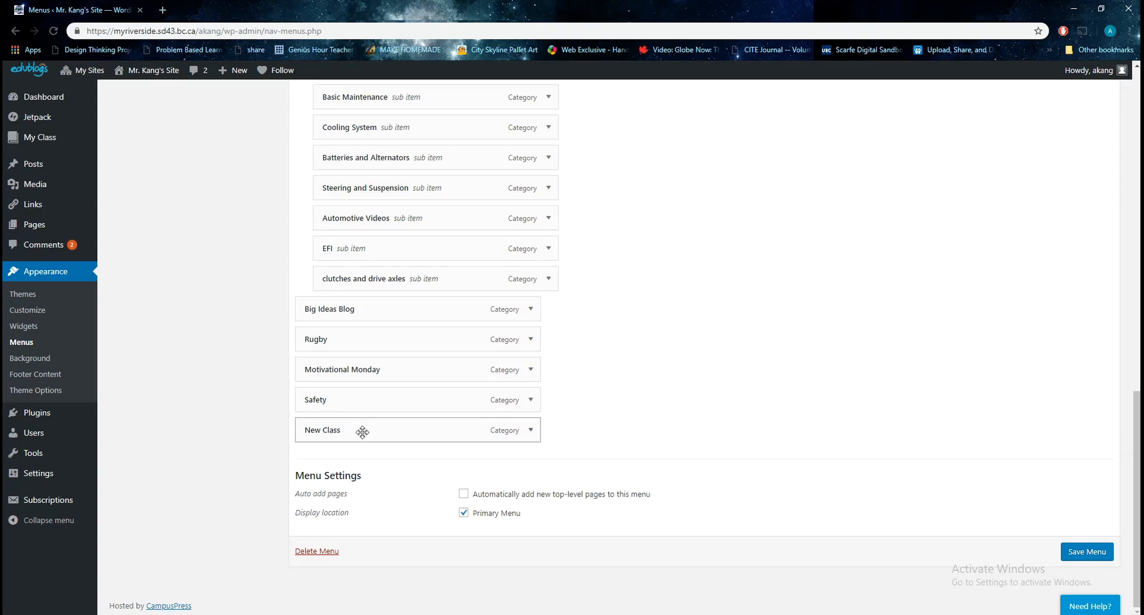
scroll(619, 420, "up", 15)
scroll(628, 435, "down", 15)
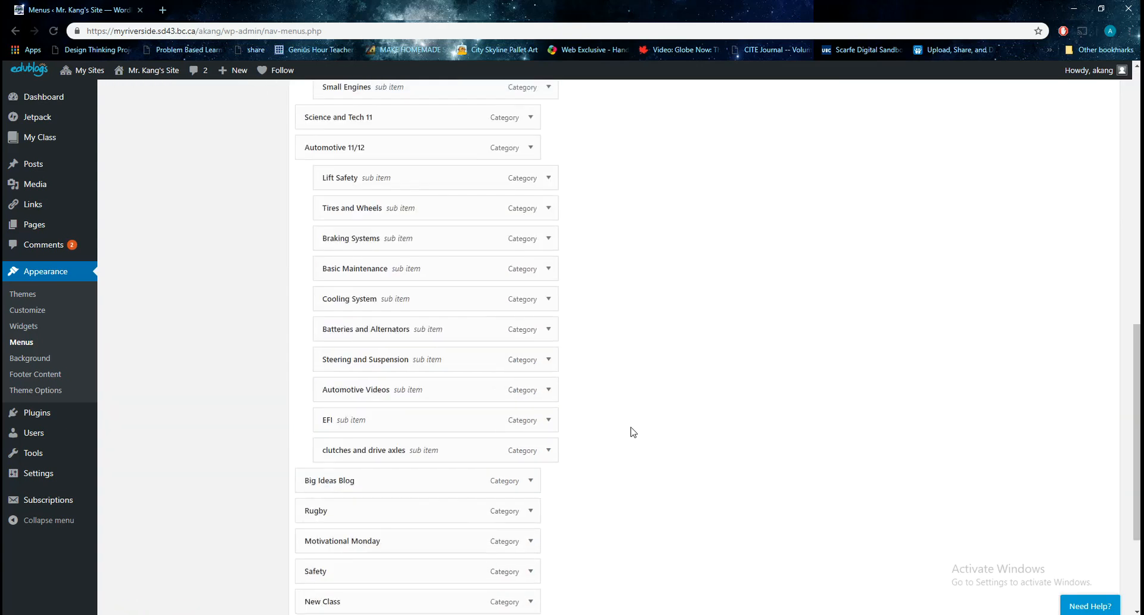
left_click_drag(414, 439, 416, 473)
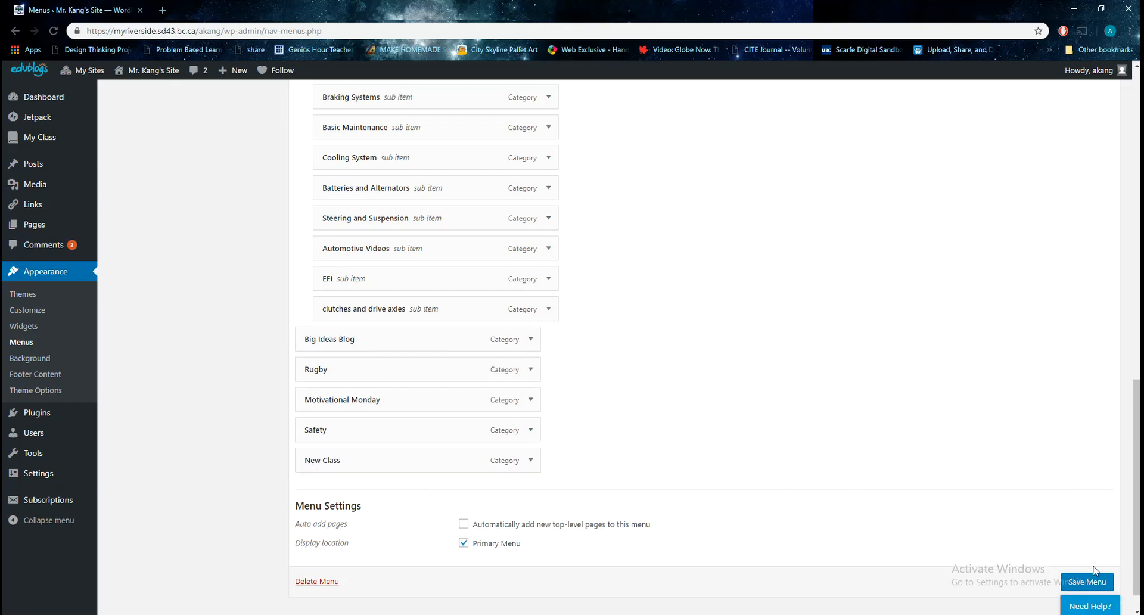
left_click(1083, 588)
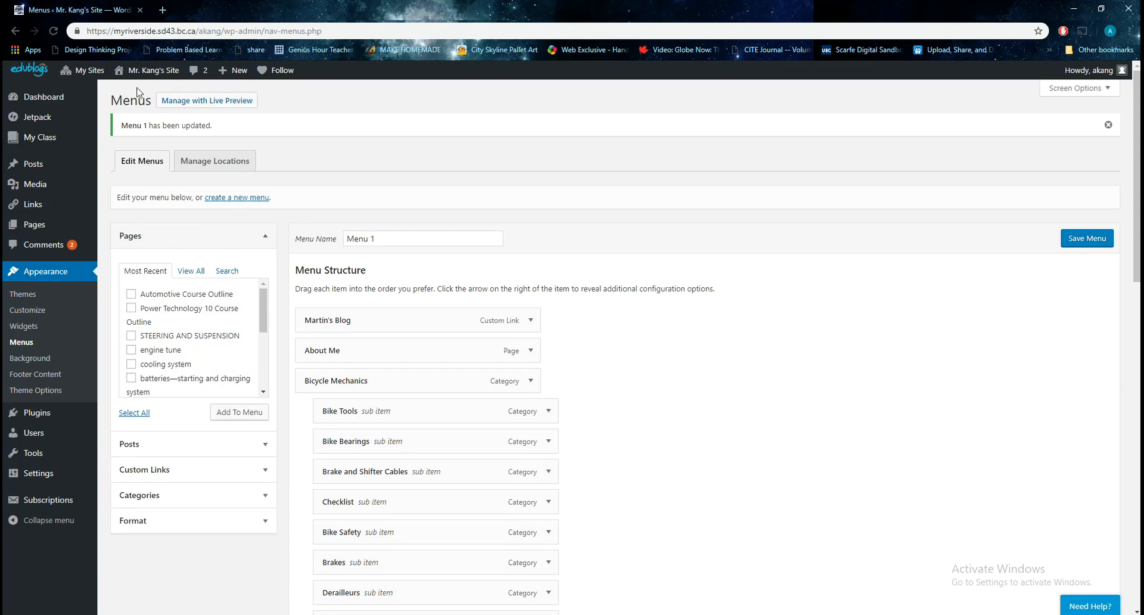
Visit the live site and examine the New Class page reached from its navigation menu.
mouse_move(134, 80)
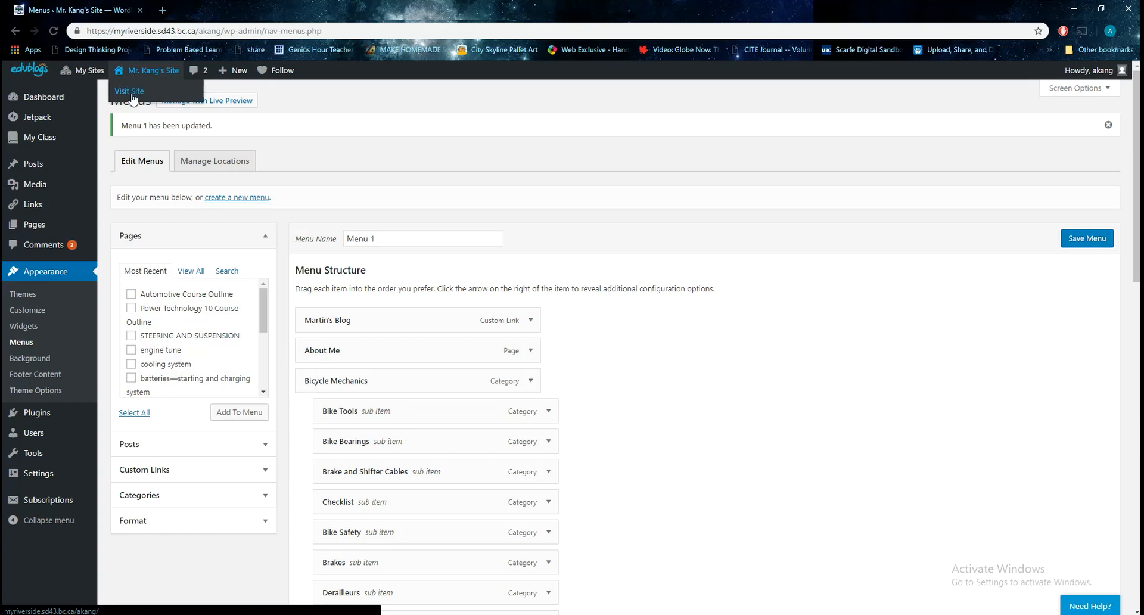
left_click(131, 92)
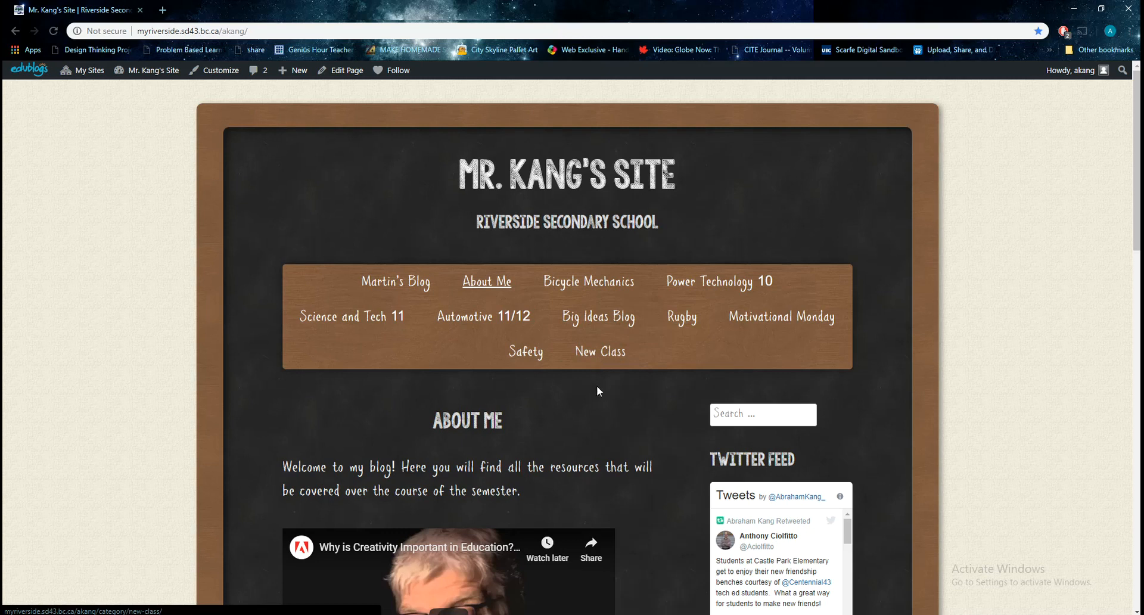
left_click(599, 356)
scroll(598, 413, "down", 4)
scroll(592, 420, "down", 4)
scroll(587, 444, "up", 8)
scroll(589, 447, "down", 4)
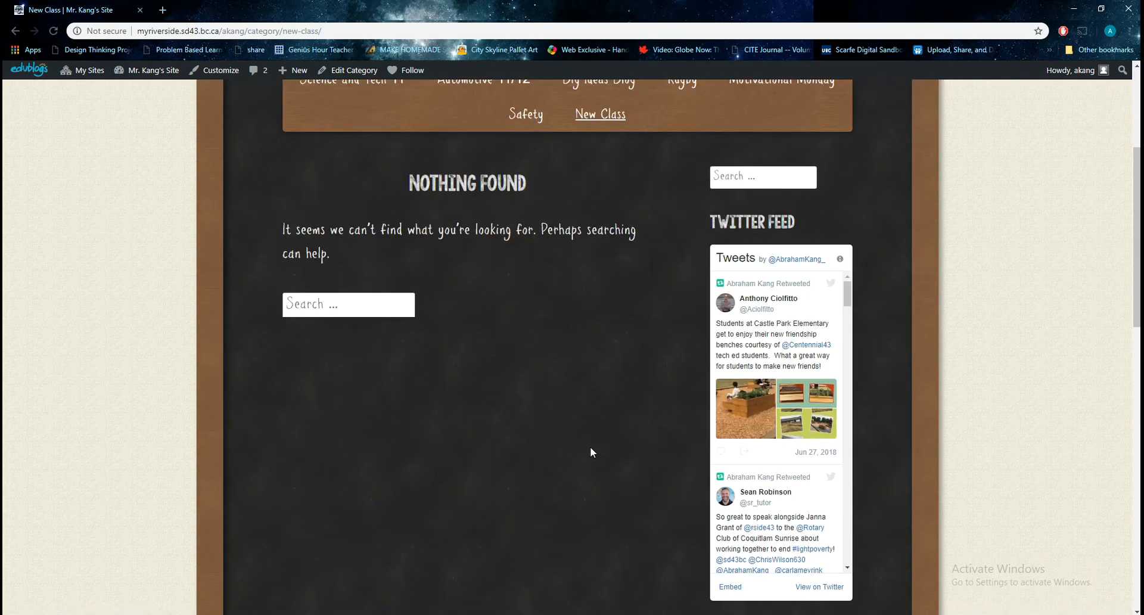
scroll(588, 444, "up", 3)
scroll(586, 447, "down", 7)
scroll(586, 441, "up", 7)
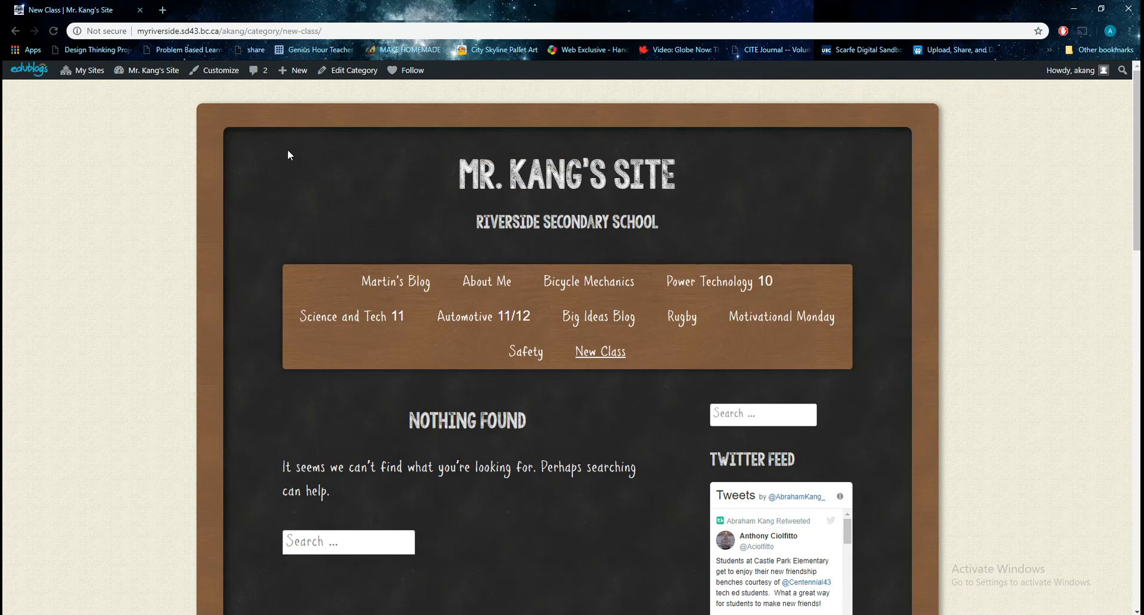
Create a new post titled "Test Post #1" with the body text "This is a test post.".
mouse_move(285, 73)
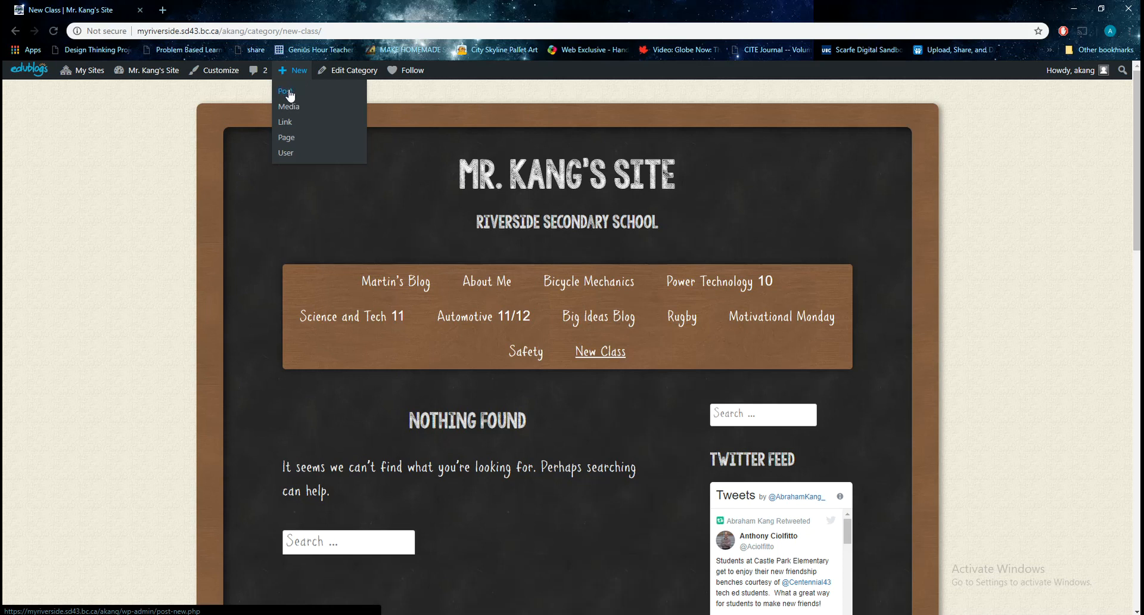
left_click(286, 92)
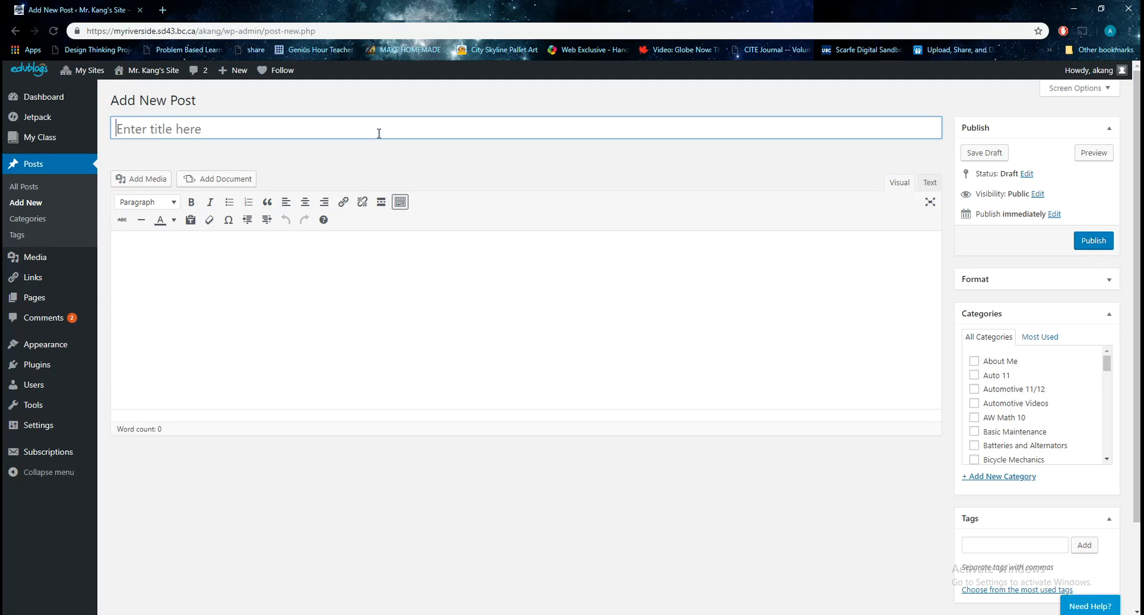
type("Test Post #1")
left_click(326, 268)
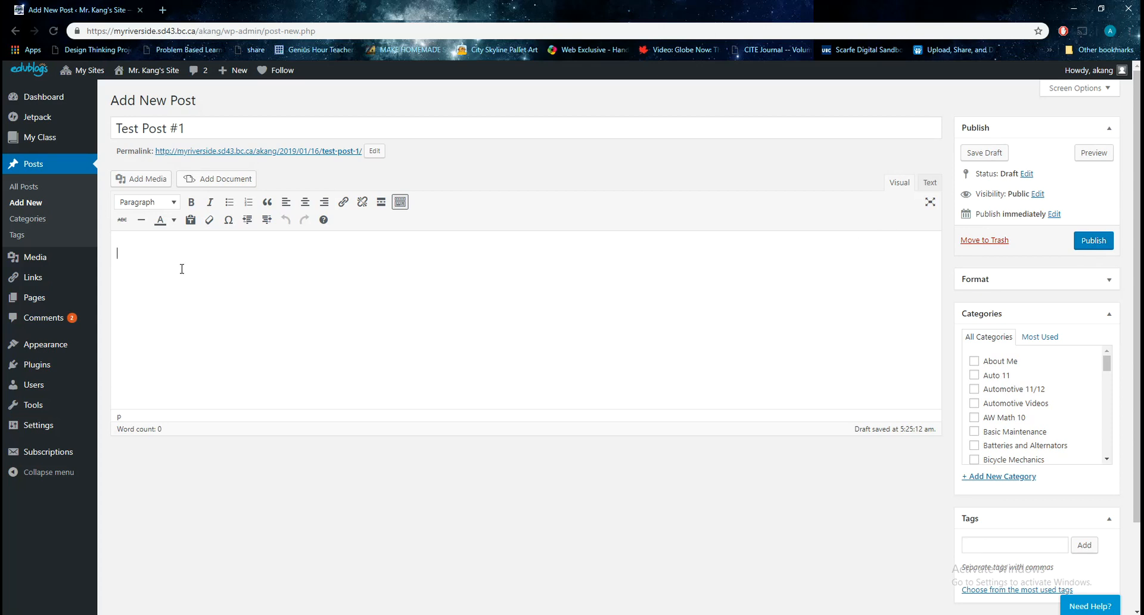
type("This is a test post.")
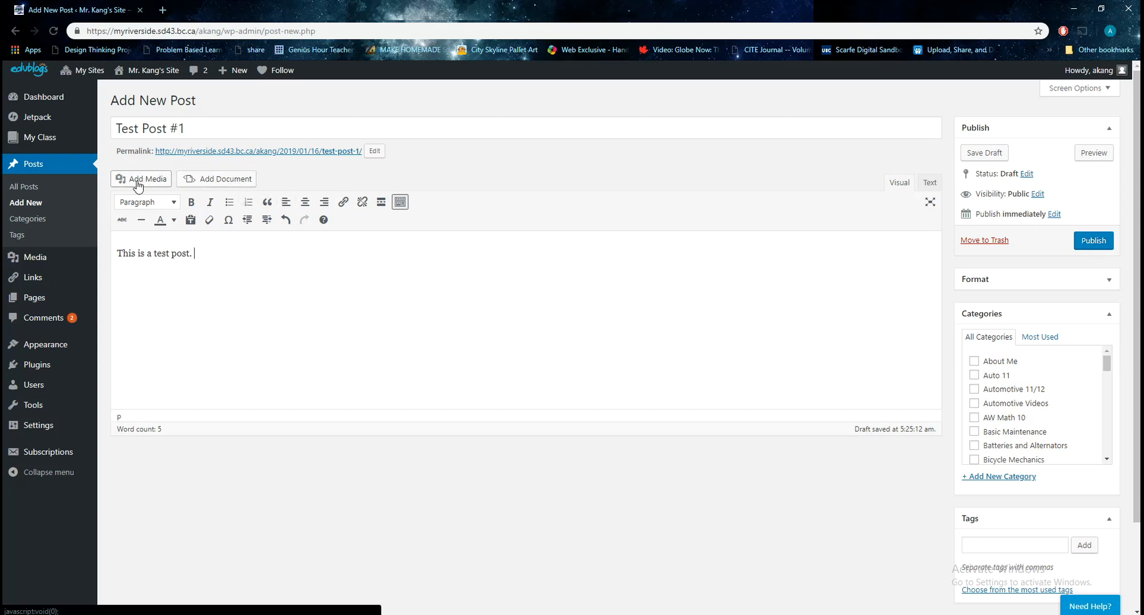
Insert the second Batman logo image from the media library after the post's body text at full size.
left_click(137, 183)
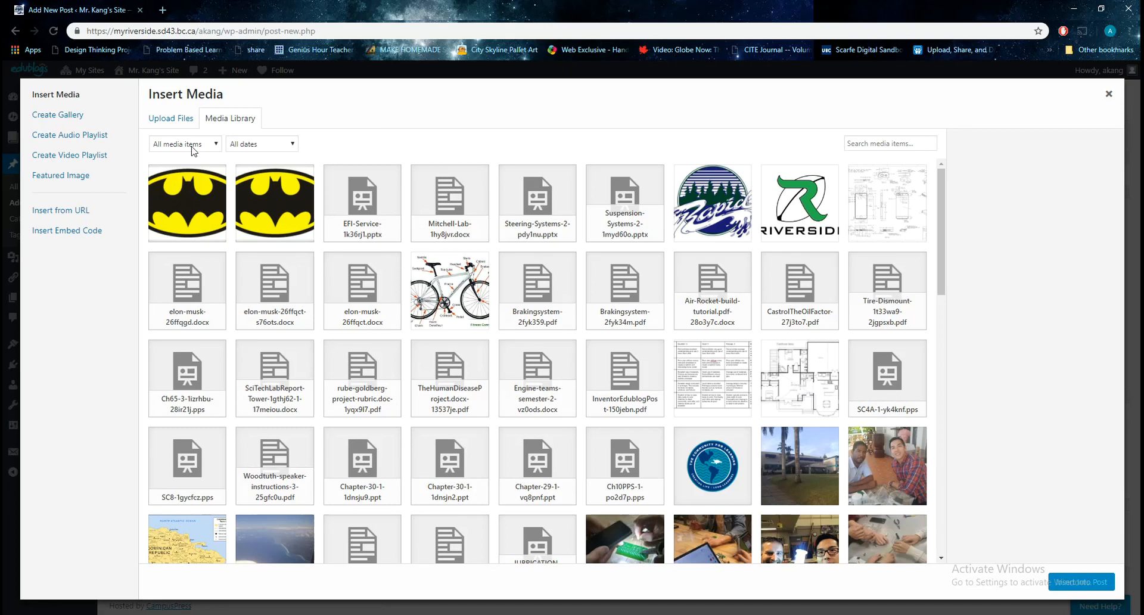
left_click(178, 124)
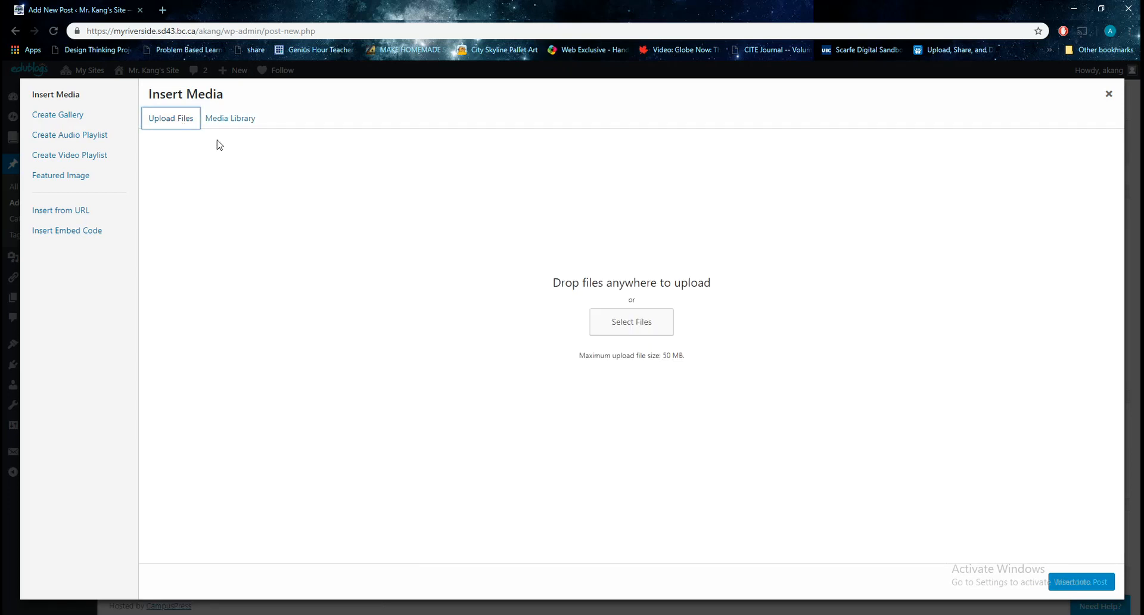
left_click(234, 119)
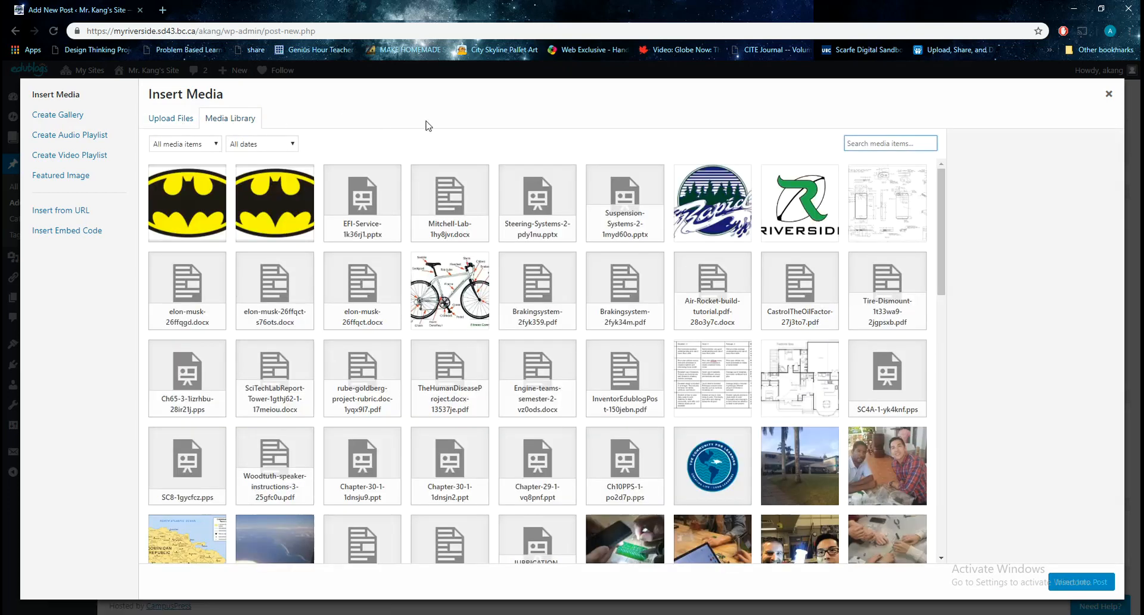
left_click(295, 217)
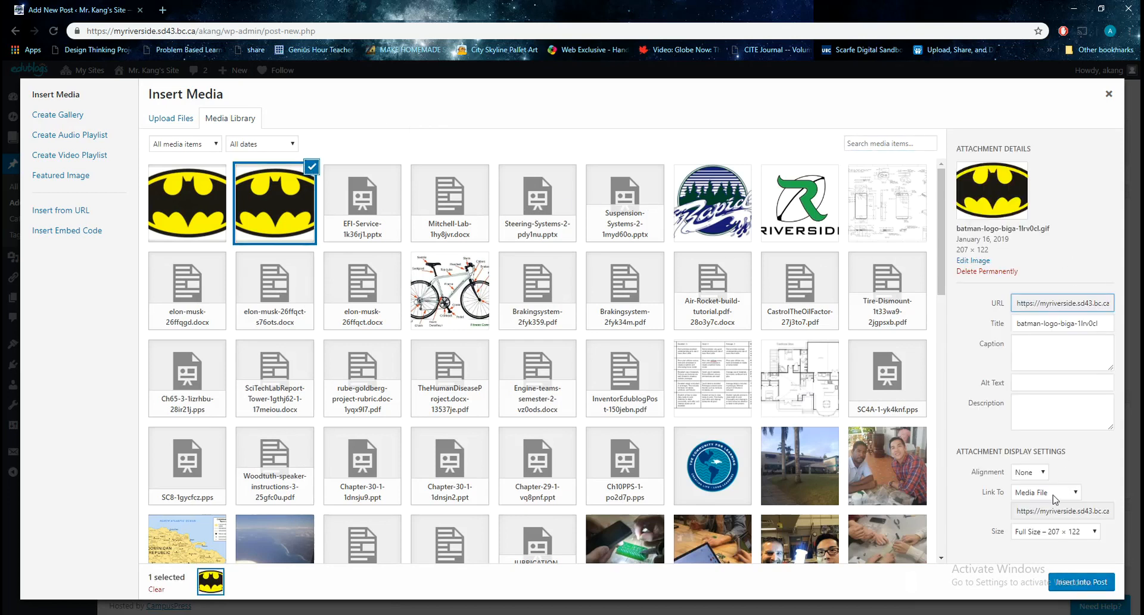
left_click(1081, 587)
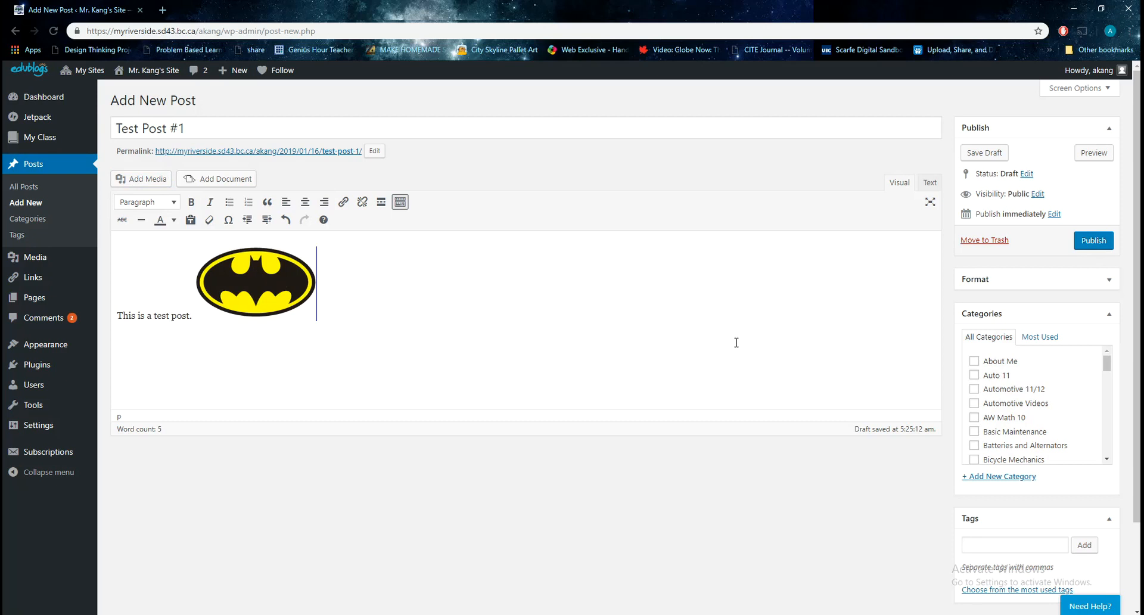
Center-align the Batman logo in the post body and enlarge it proportionally by about a third.
left_click(276, 287)
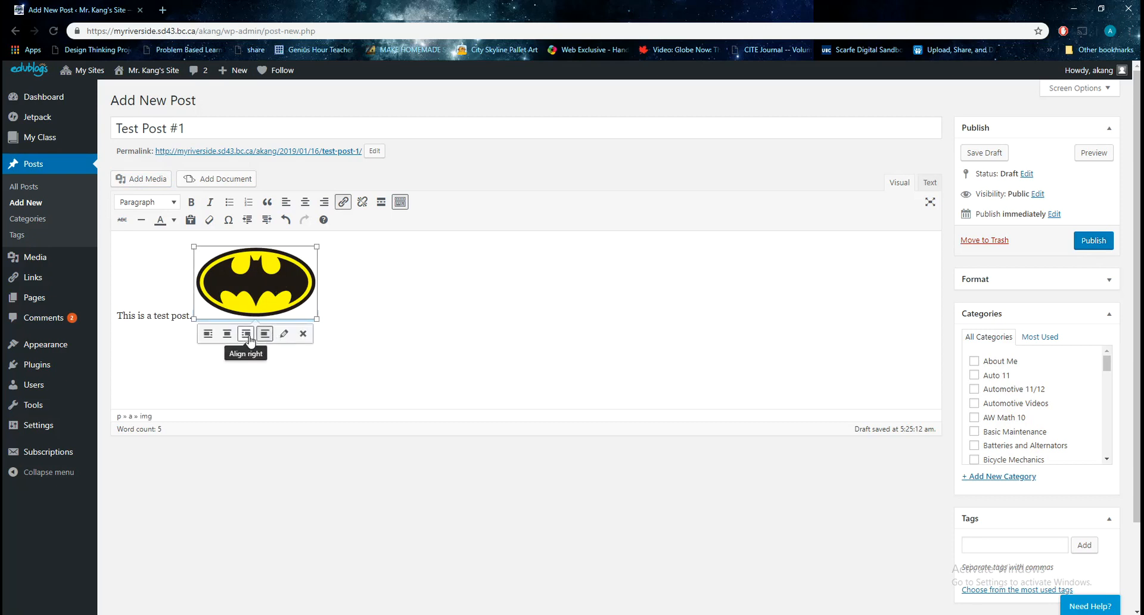
left_click(227, 334)
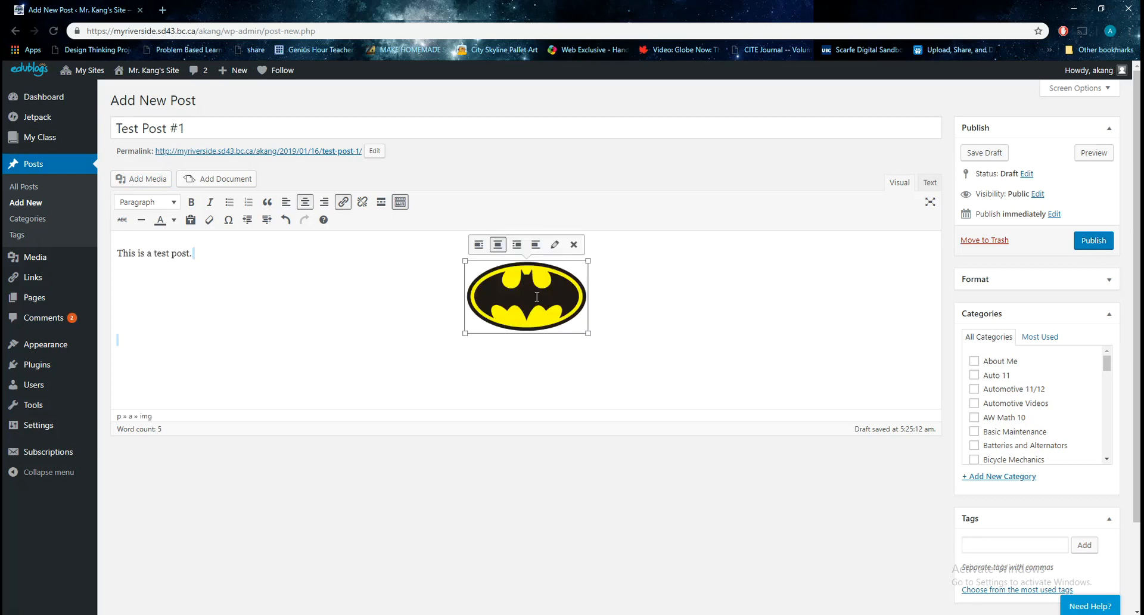
left_click(479, 244)
left_click(312, 322)
left_click(237, 322)
left_click_drag(240, 337, 286, 364)
left_click(173, 250)
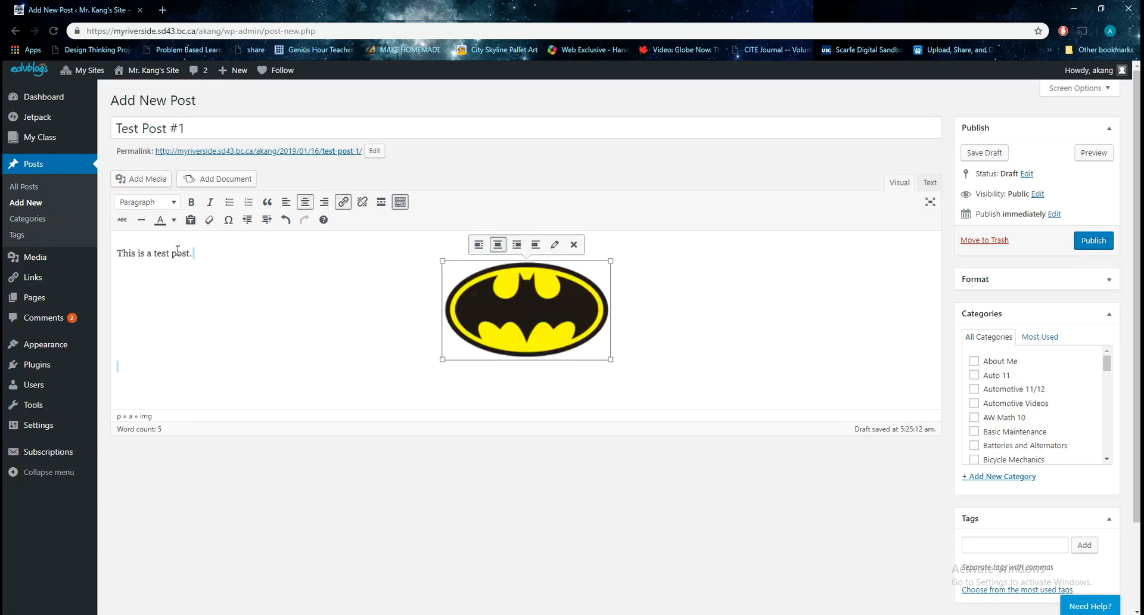
left_click(714, 344)
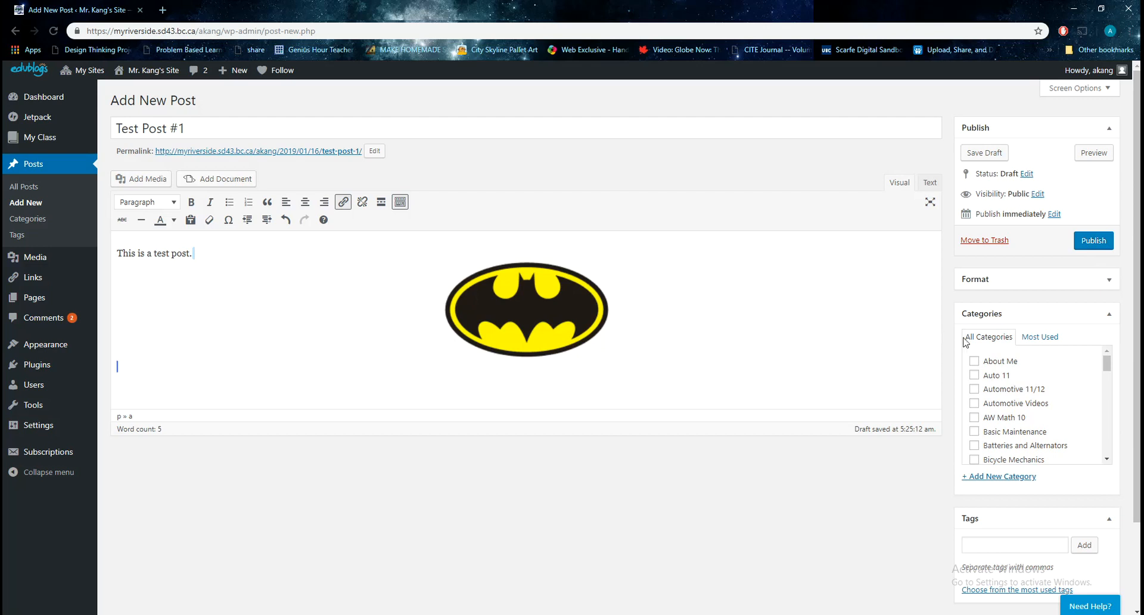
Assign the post to the New Class category.
scroll(1037, 378, "down", 2)
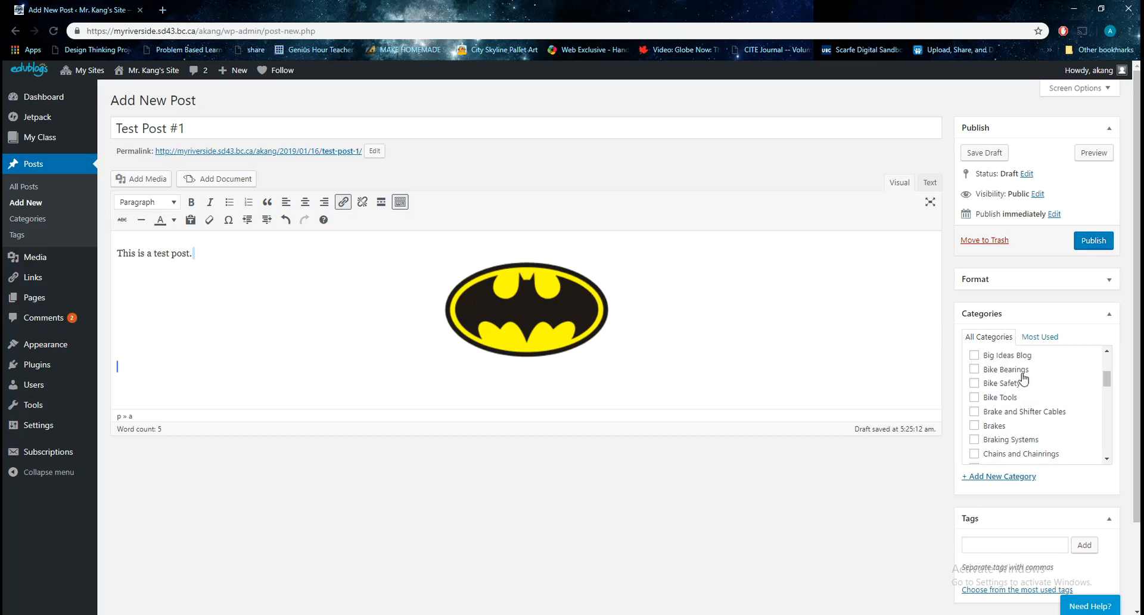
scroll(1039, 372, "down", 3)
scroll(1035, 393, "down", 4)
scroll(1029, 404, "down", 3)
scroll(1019, 411, "up", 7)
scroll(1013, 411, "down", 4)
scroll(1009, 399, "up", 1)
left_click(1006, 387)
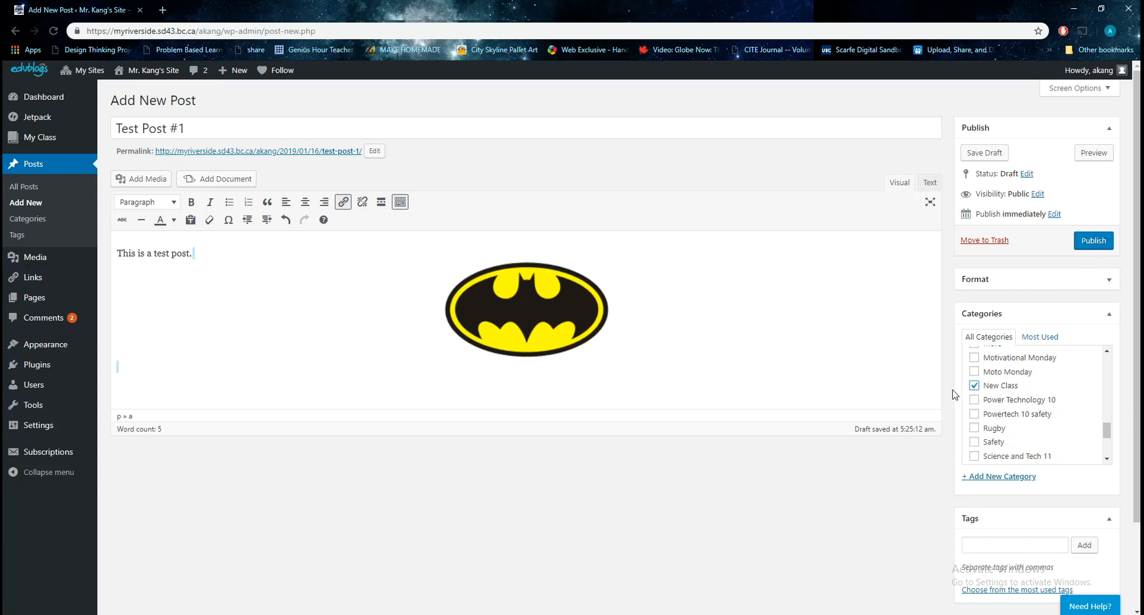
Add the tag "batman" to the post.
scroll(952, 386, "down", 2)
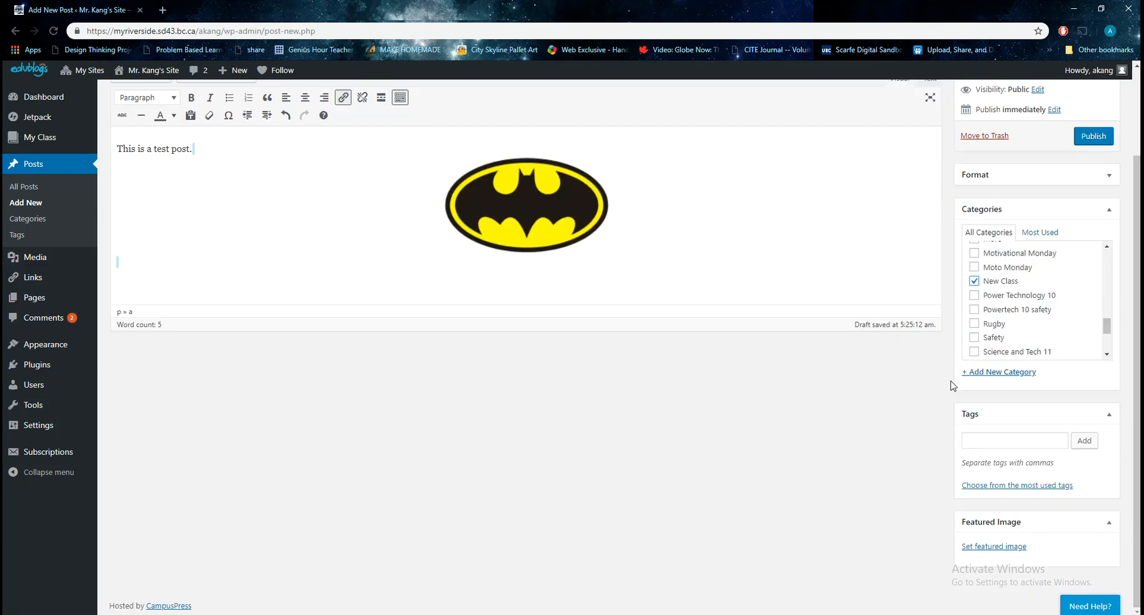
left_click(1001, 442)
type("batman")
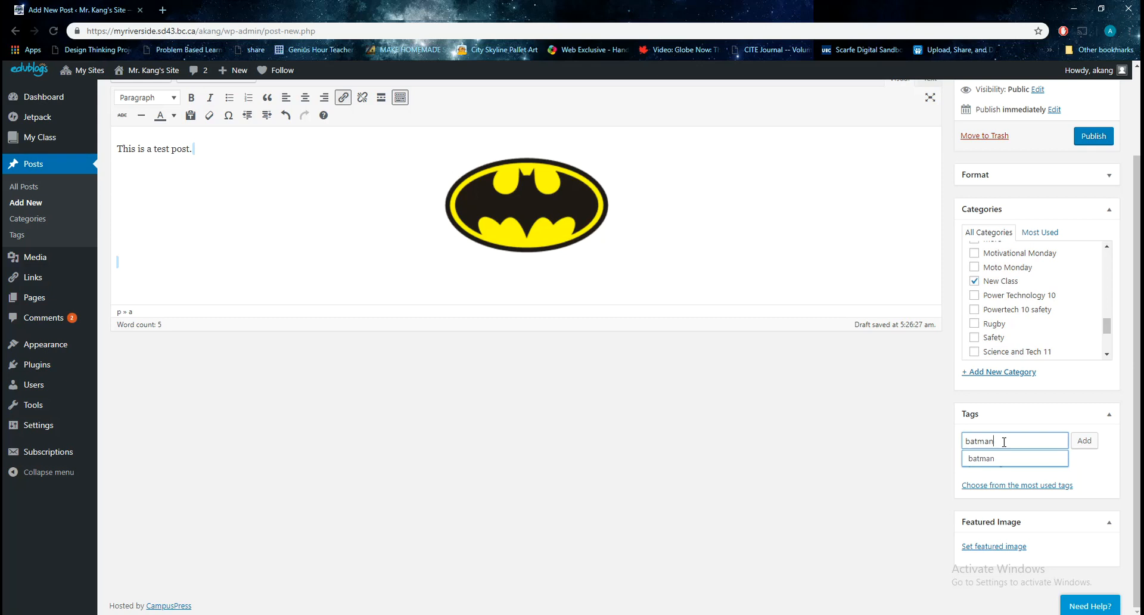
left_click(1087, 441)
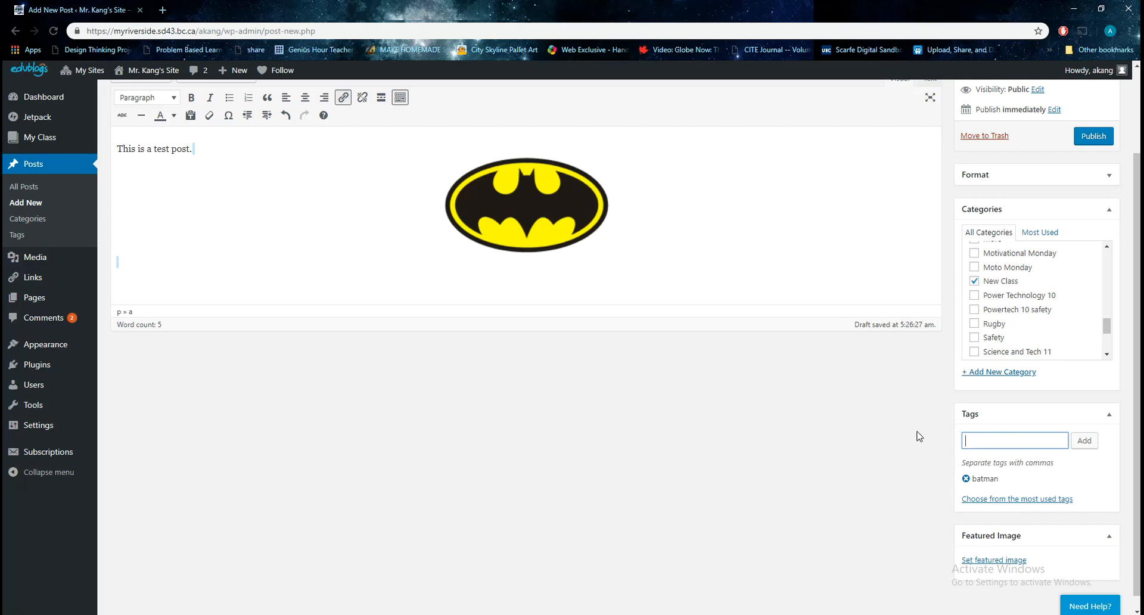
Publish Test Post #1 with its New Class category and tag.
scroll(917, 437, "up", 1)
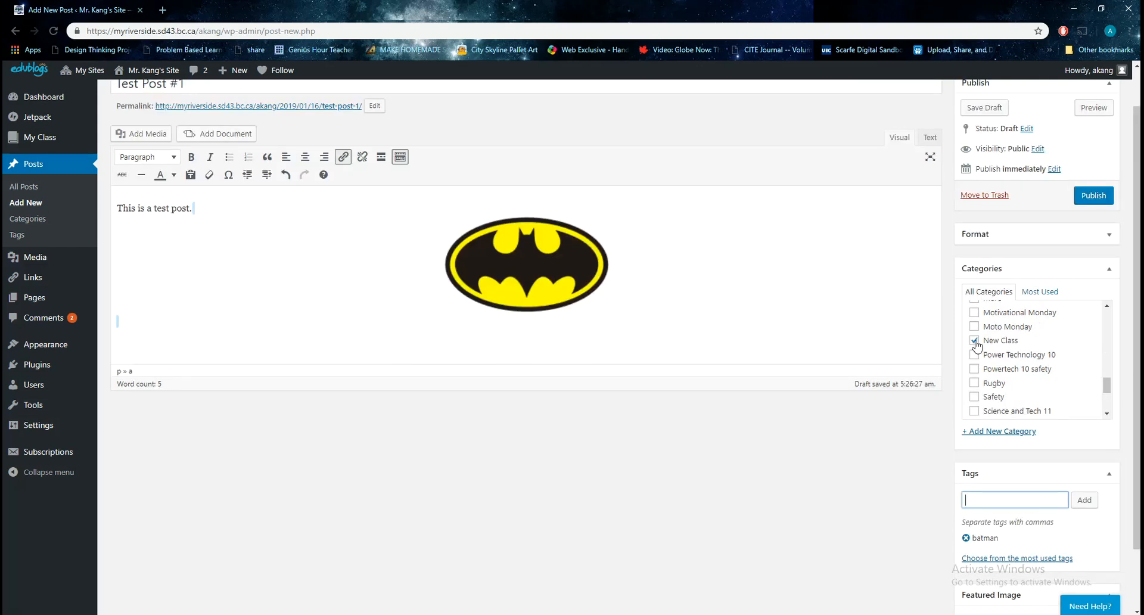
scroll(938, 336, "up", 1)
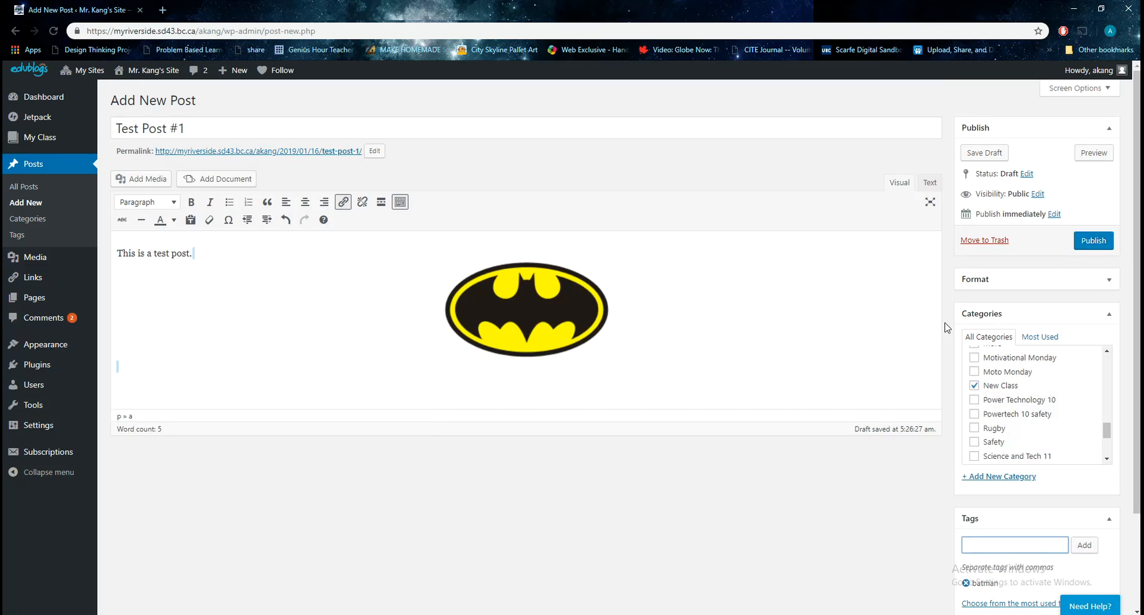
left_click(1092, 241)
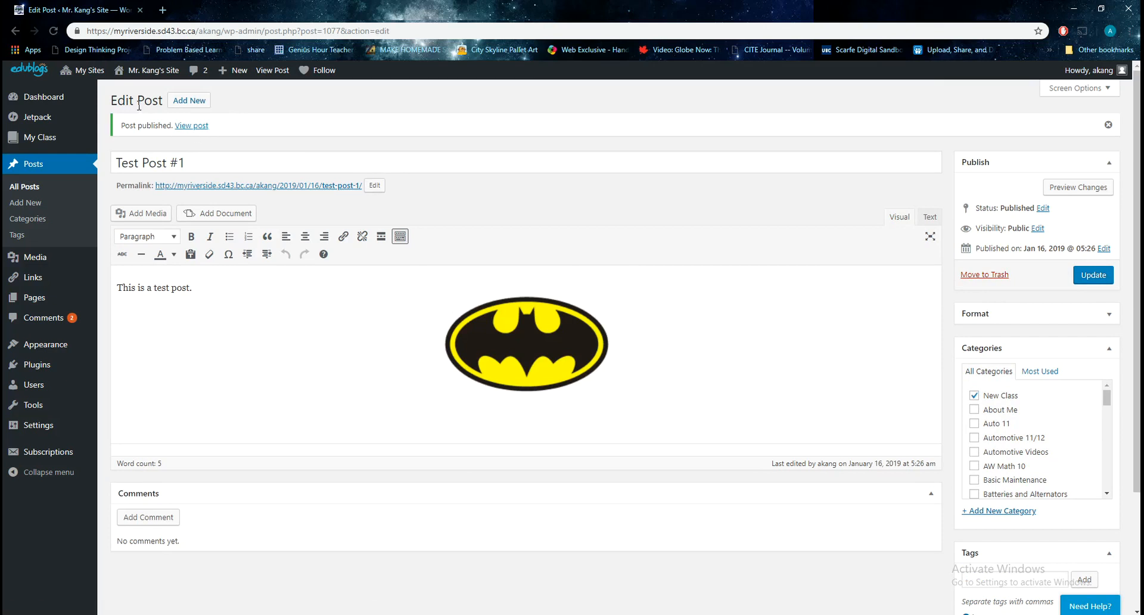
Visit the live site and check how Test Post #1 is displayed on the New Class page, including its image, category, tag and comment link.
mouse_move(146, 73)
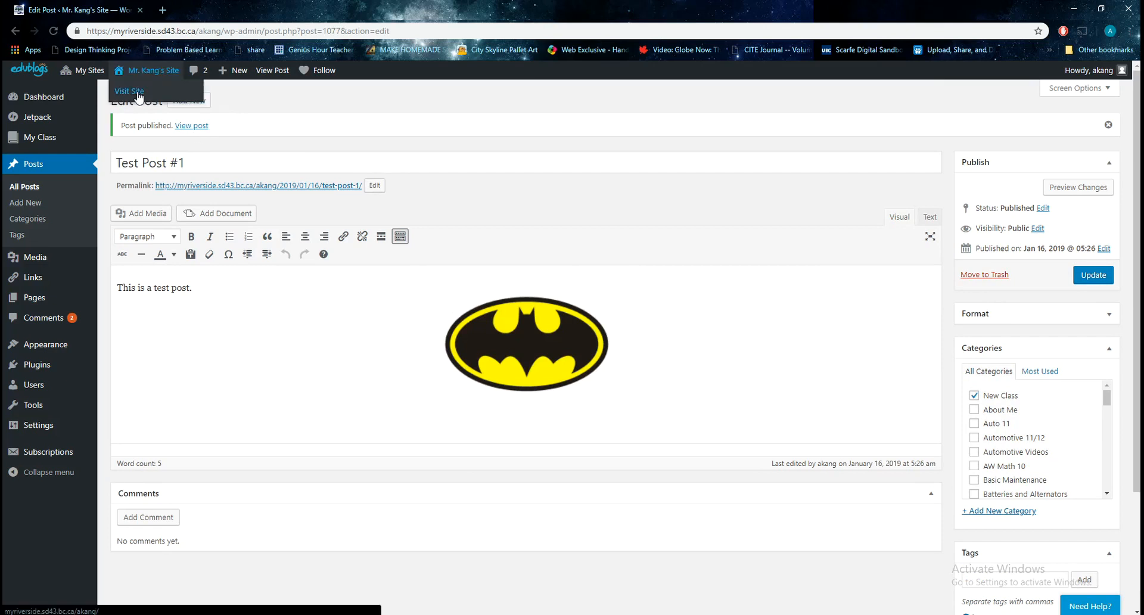
left_click(139, 94)
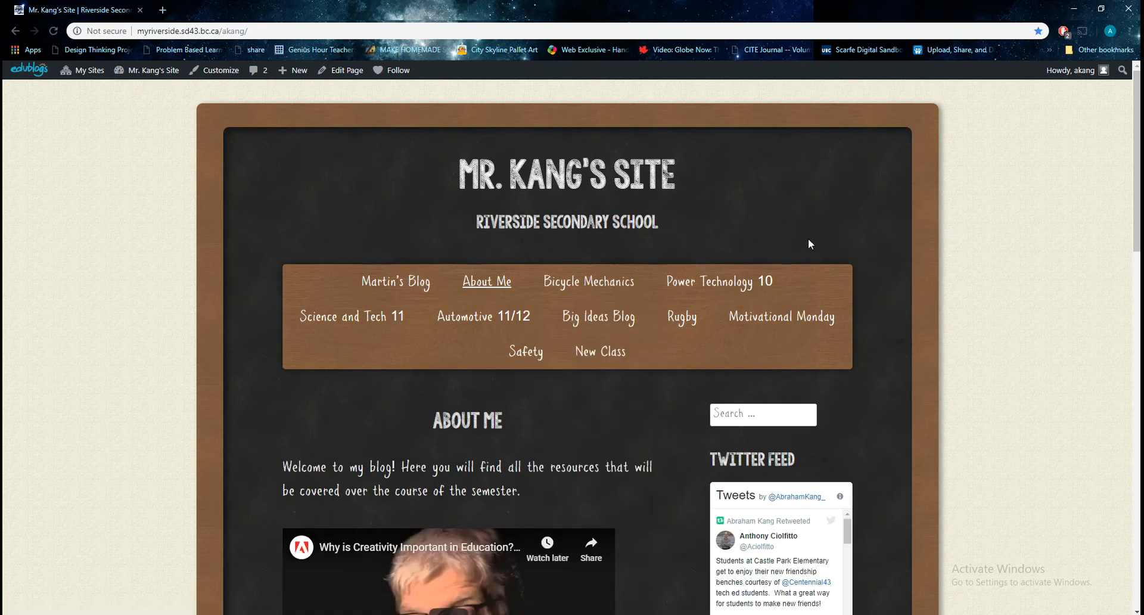
left_click(602, 355)
scroll(607, 449, "down", 2)
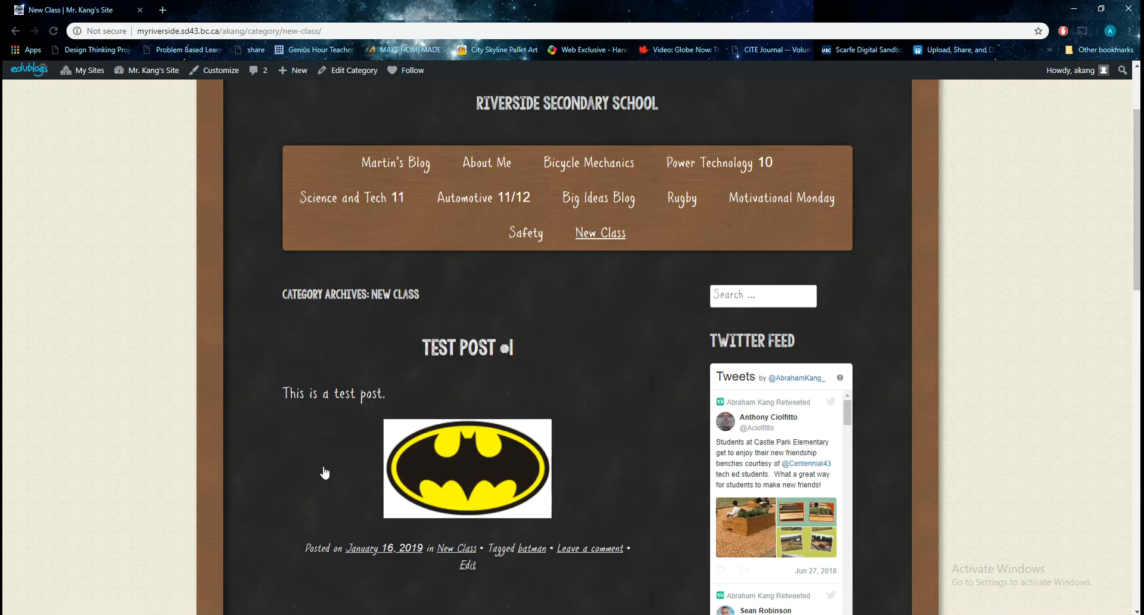
scroll(325, 473, "down", 2)
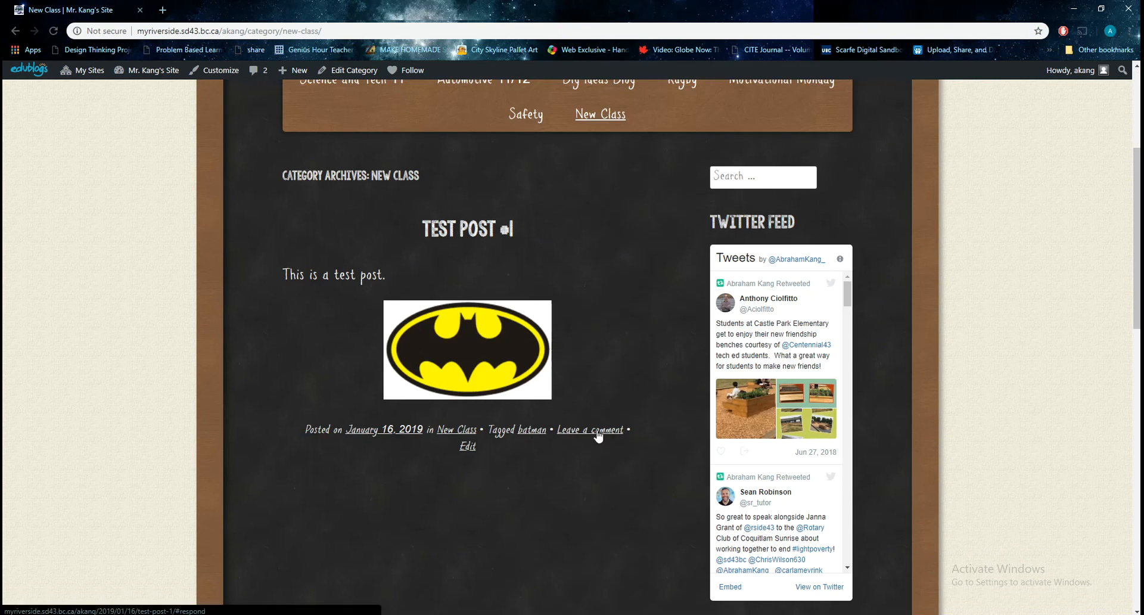
scroll(598, 437, "up", 1)
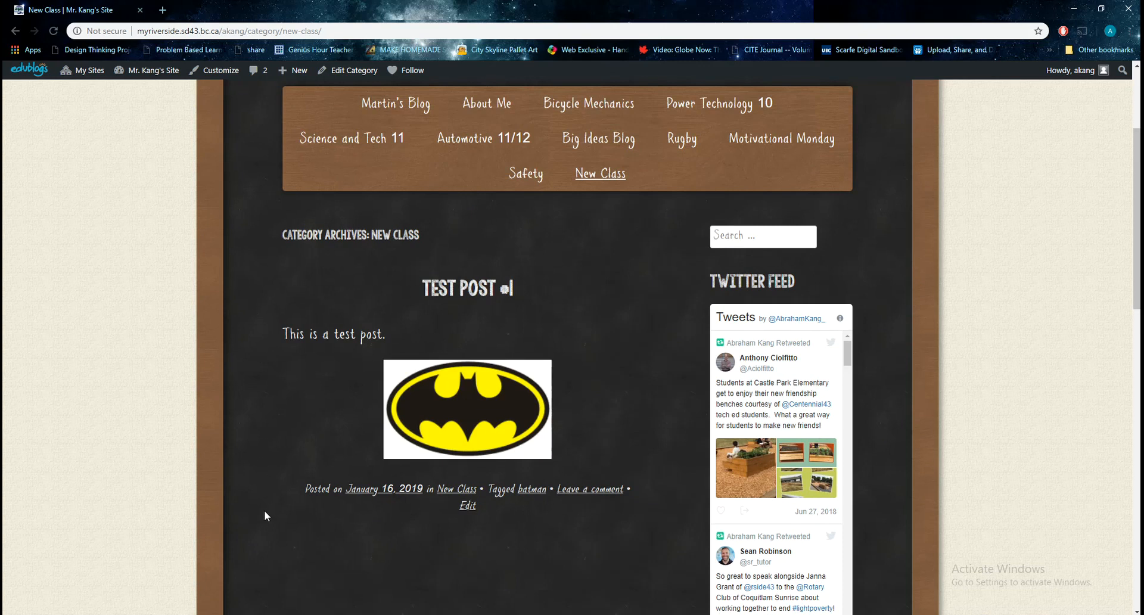
scroll(683, 476, "up", 2)
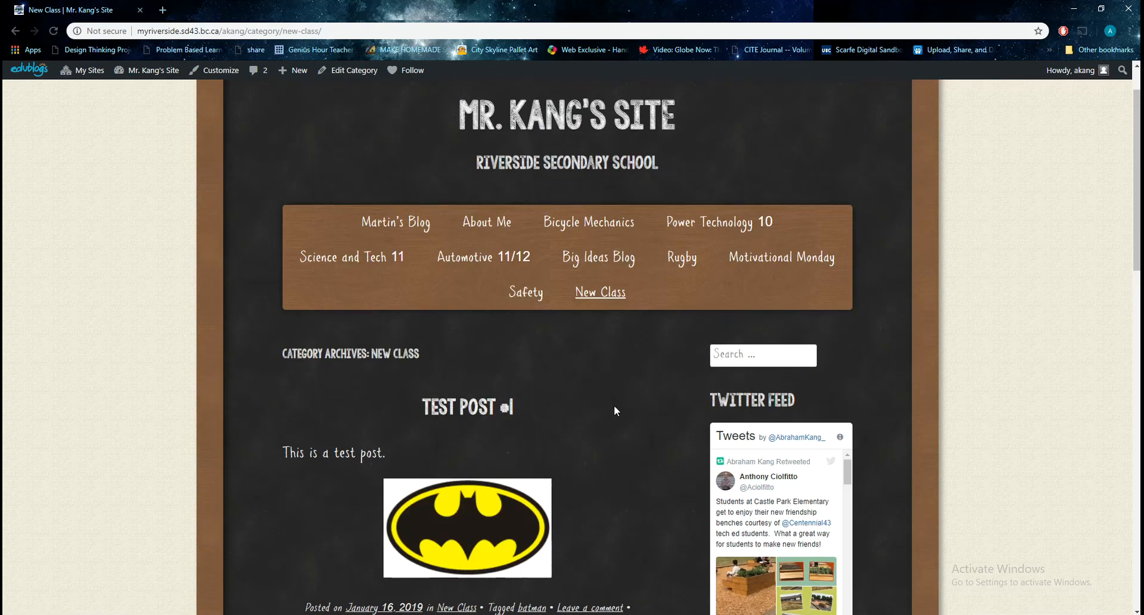
scroll(552, 374, "down", 1)
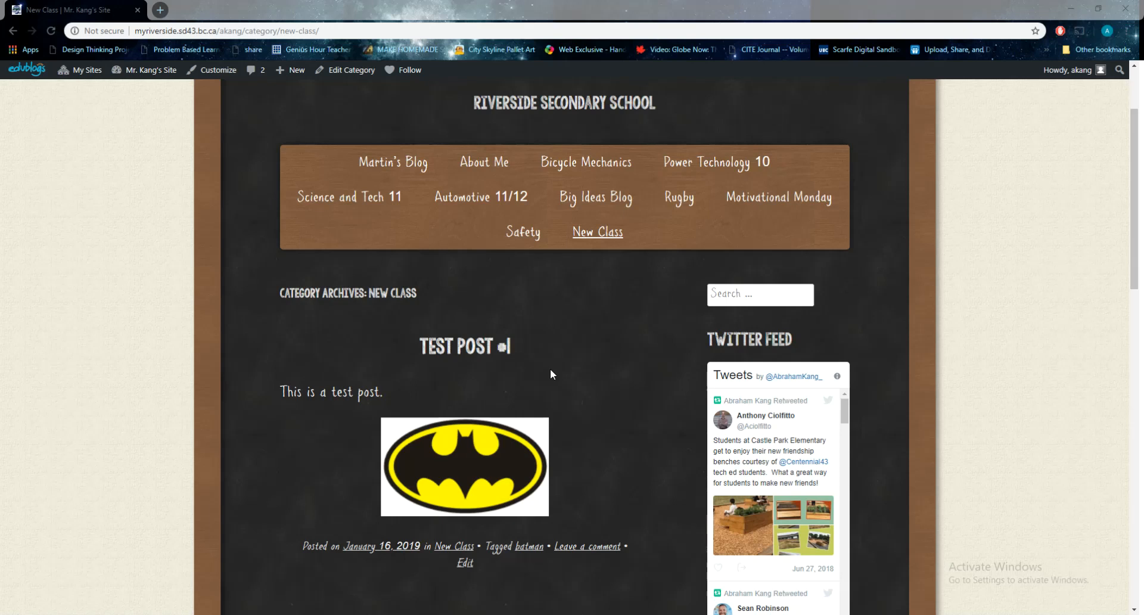